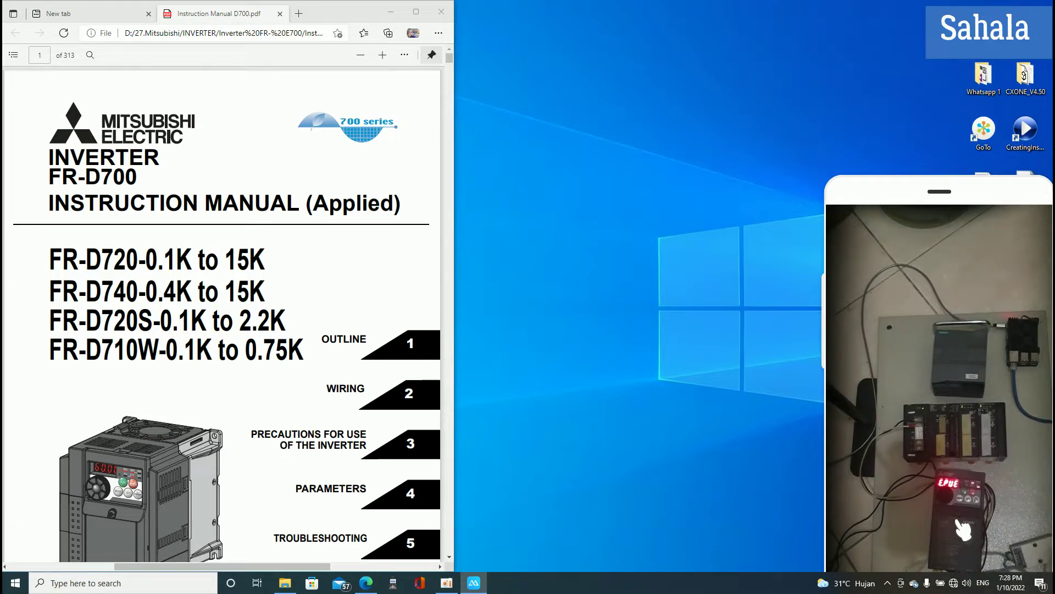
# - Open File Explorer beside the FR-D700 manual shown in Edge
pyautogui.press('super+e')
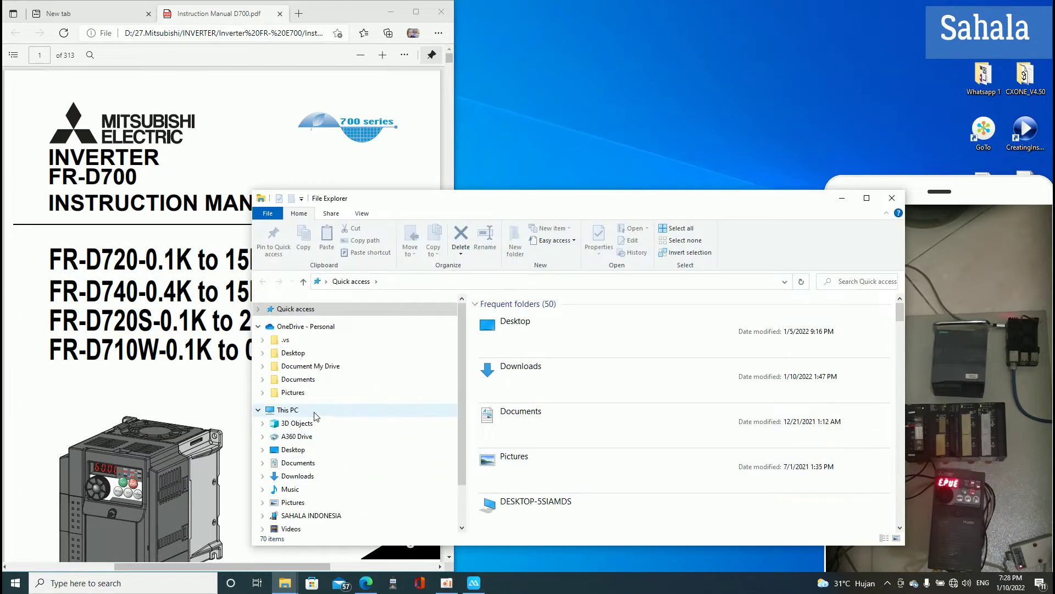
# - In Device Manager, confirm USB Serial Port COM15 uses 9600 baud, 8-N-1, no flow control
pyautogui.click(312, 411)
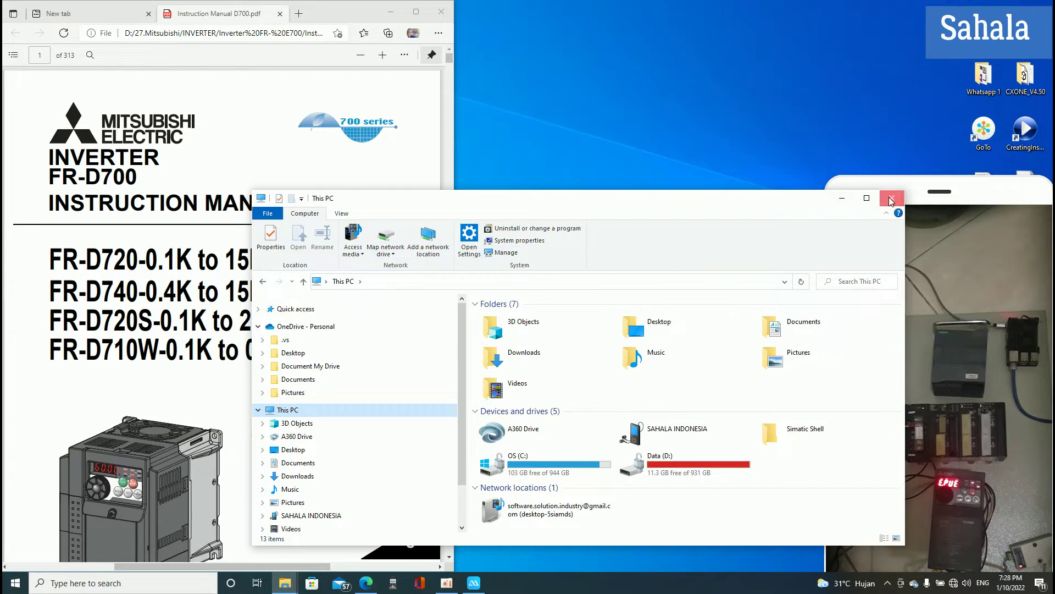
pyautogui.click(842, 198)
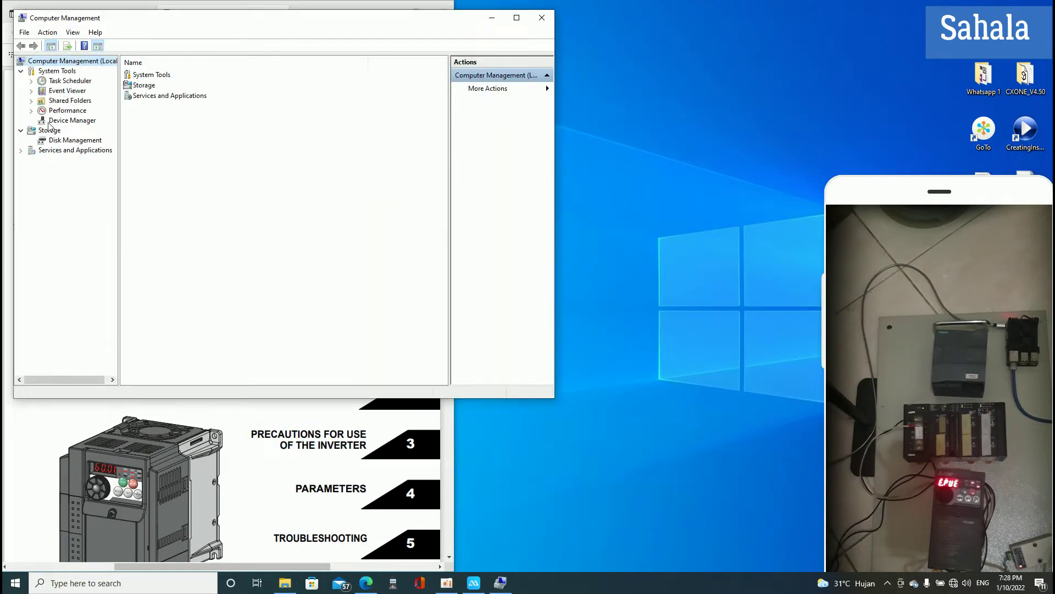
pyautogui.click(53, 121)
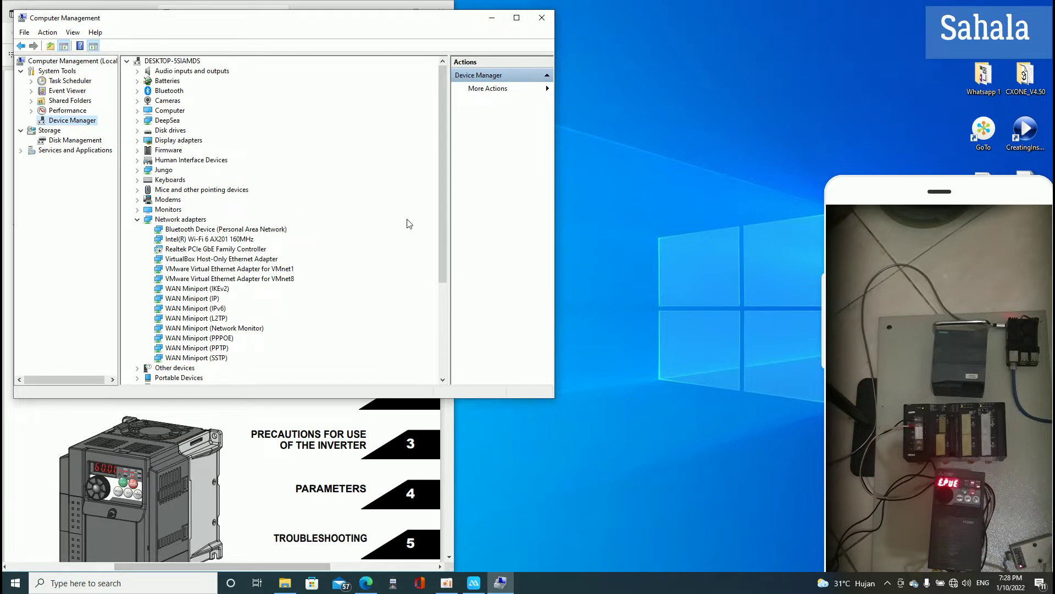
pyautogui.click(137, 220)
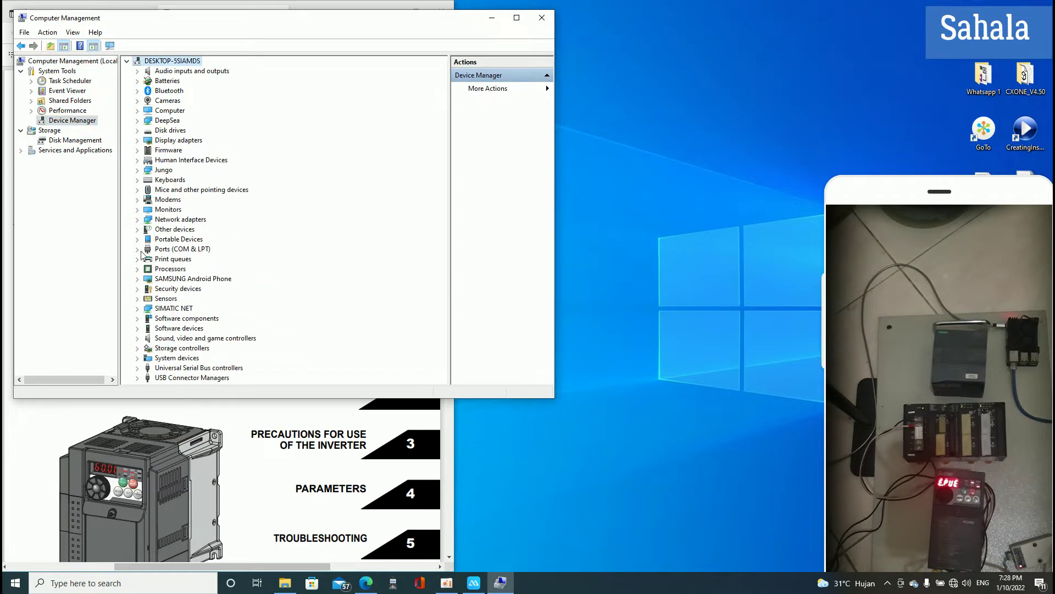
pyautogui.click(138, 250)
pyautogui.click(198, 299)
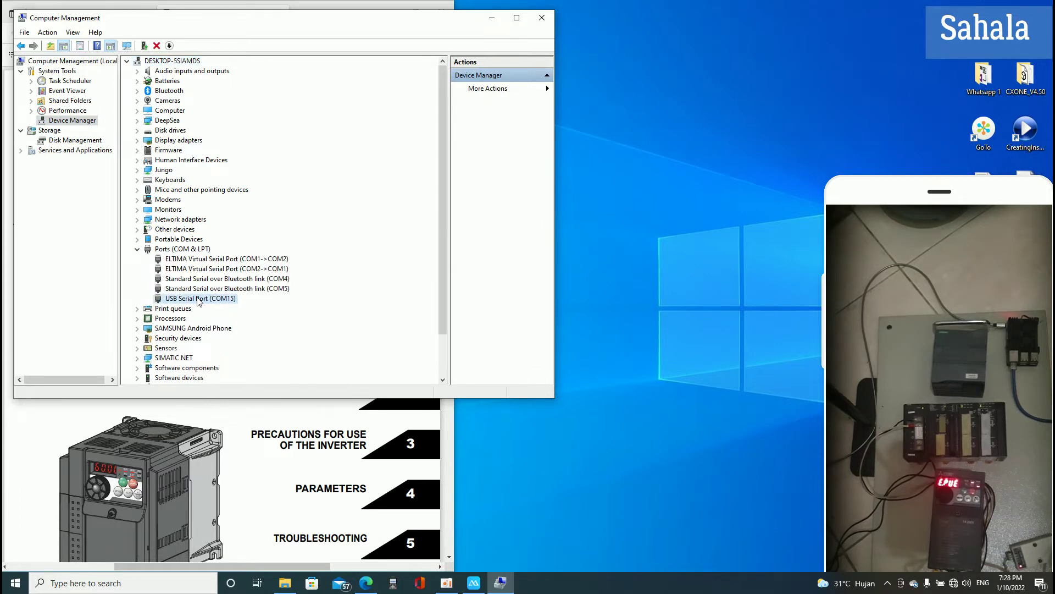
pyautogui.doubleClick(198, 299)
pyautogui.click(230, 109)
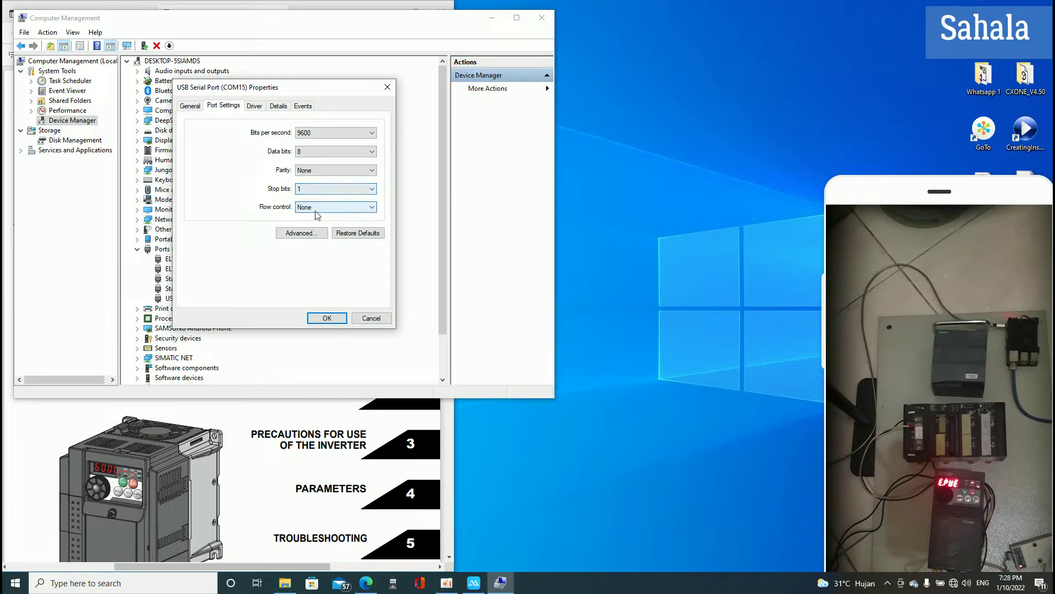
pyautogui.click(326, 319)
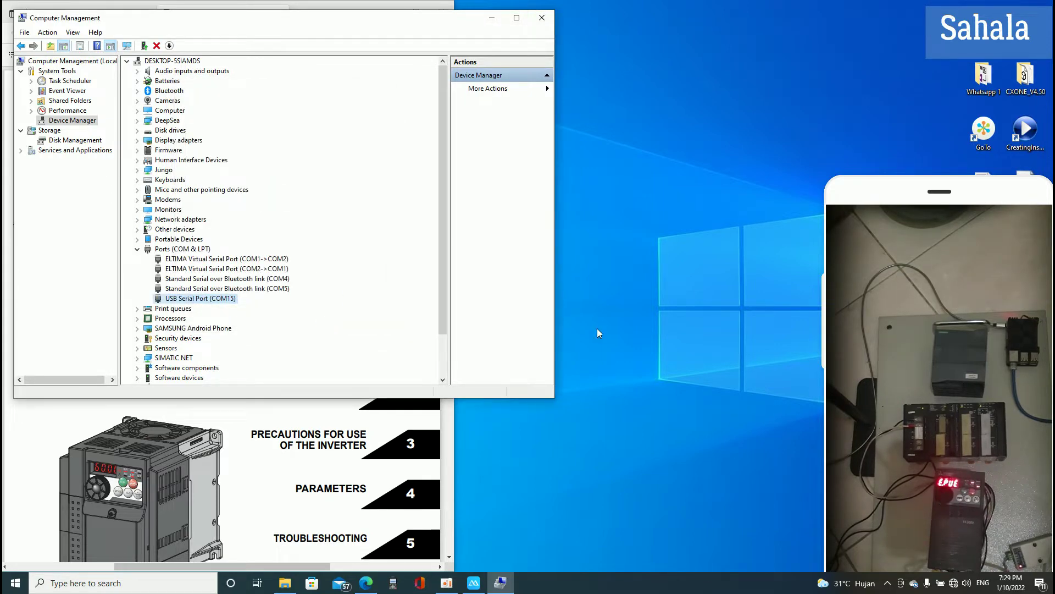
# - Reopen COM15 Port Settings, park it at the upper right, and close Computer Management
pyautogui.doubleClick(221, 301)
pyautogui.click(222, 106)
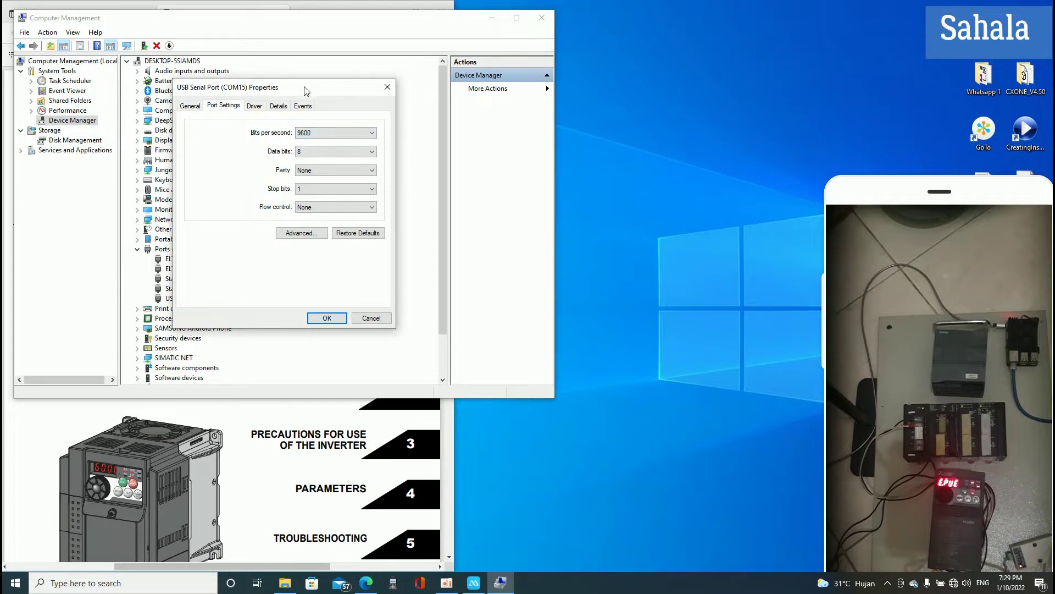
pyautogui.moveTo(306, 91)
pyautogui.mouseDown()
pyautogui.moveTo(550, 140)
pyautogui.moveTo(581, 162)
pyautogui.mouseUp()
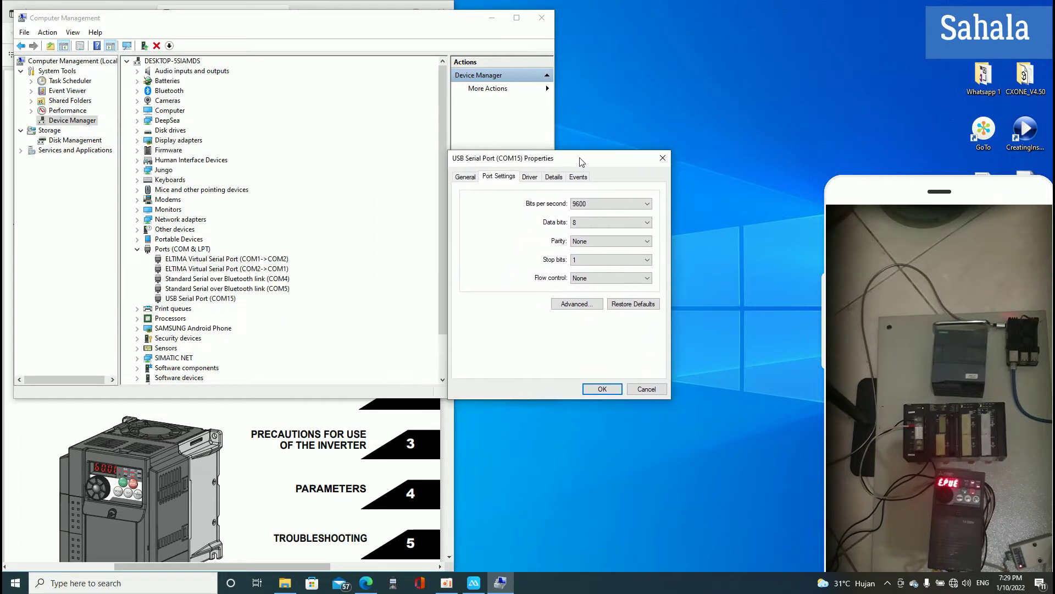
pyautogui.click(542, 24)
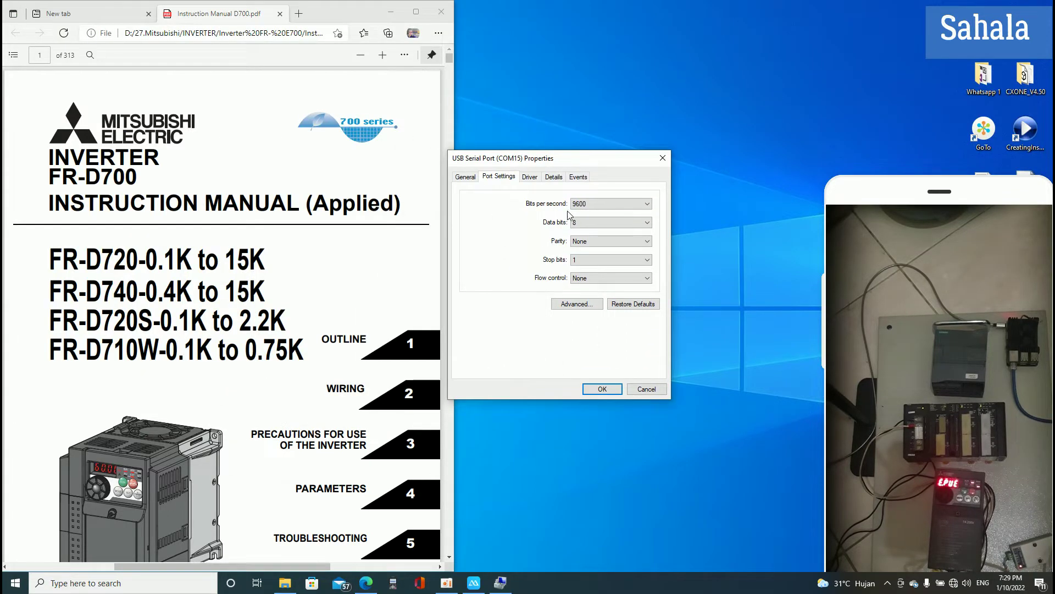
pyautogui.moveTo(593, 158)
pyautogui.mouseDown()
pyautogui.moveTo(736, 126)
pyautogui.moveTo(698, 82)
pyautogui.mouseUp()
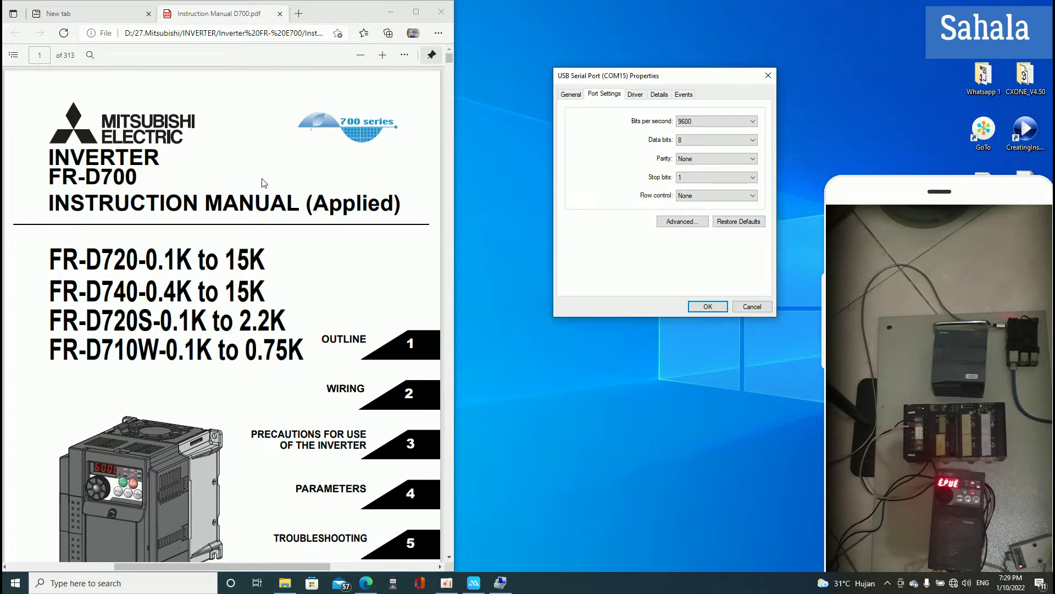
pyautogui.click(262, 135)
# - Search the FR-D700 manual for page number 184
pyautogui.hotkey('ctrl', 'f')
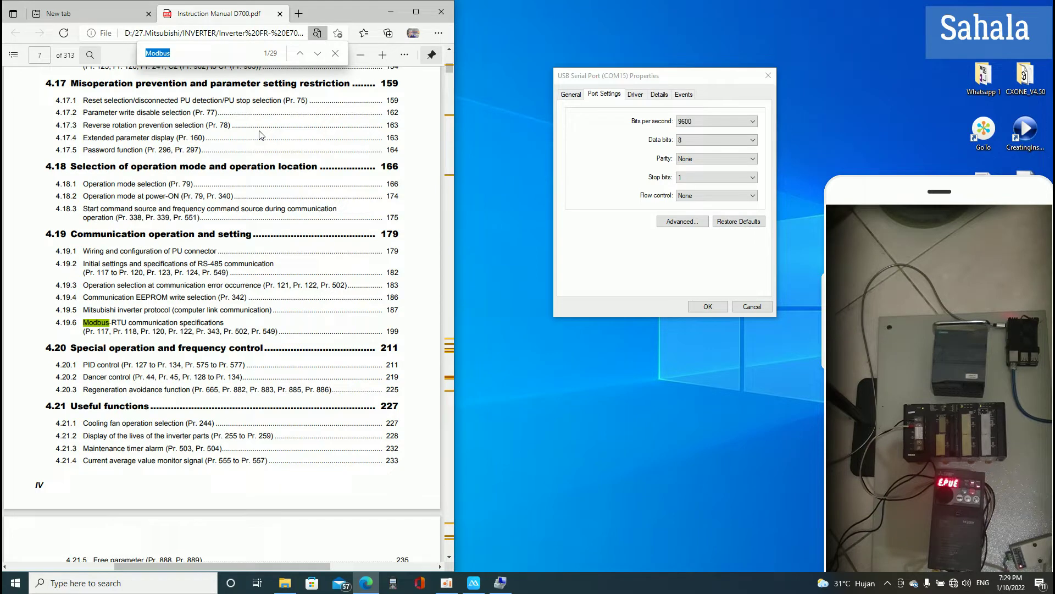
pyautogui.write('8')
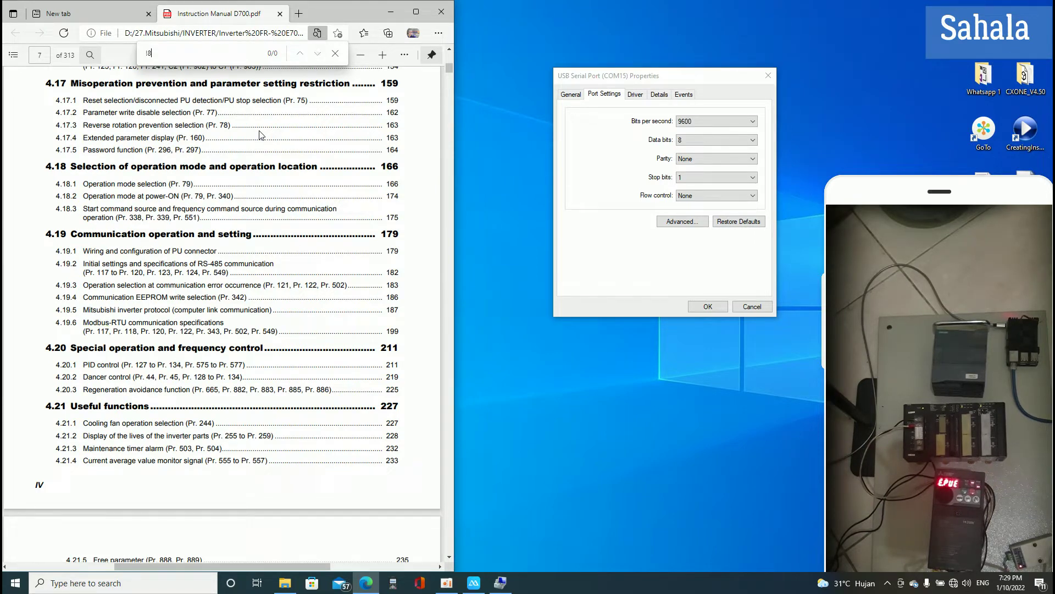
pyautogui.write('18')
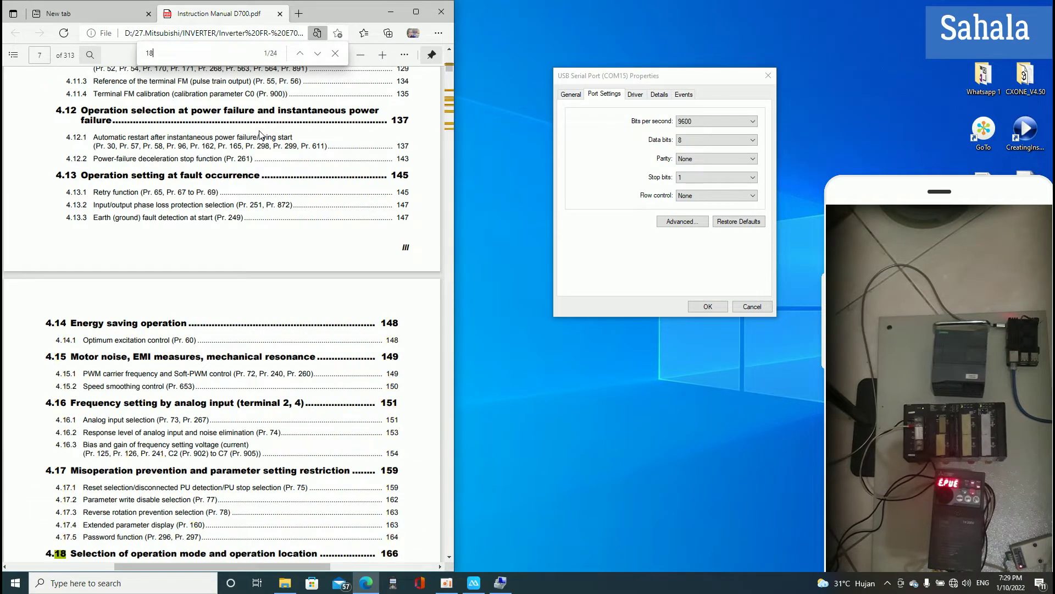
pyautogui.write('1')
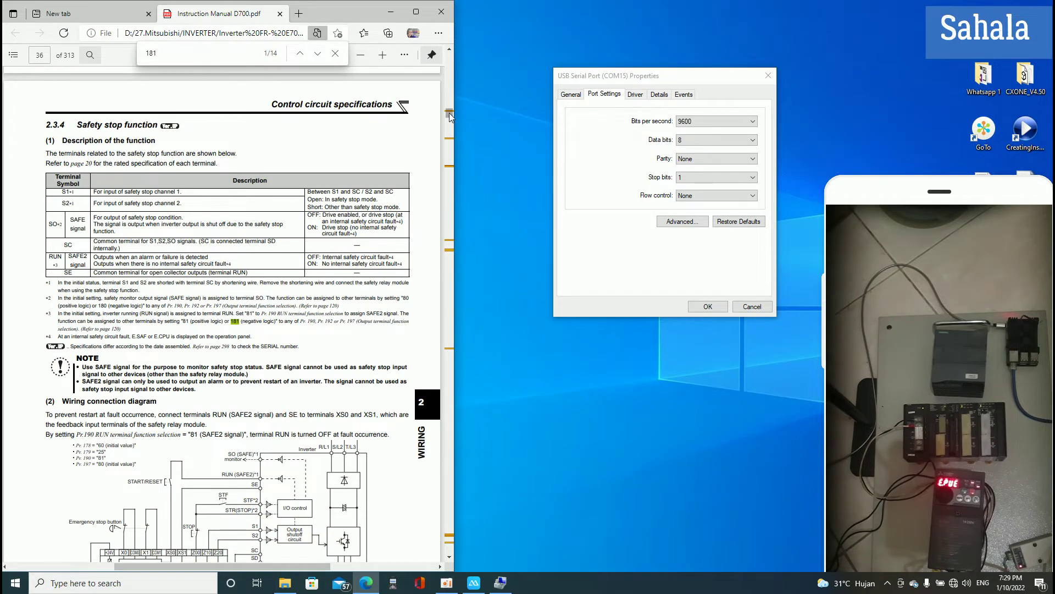
pyautogui.moveTo(449, 114); pyautogui.dragTo(449, 121)
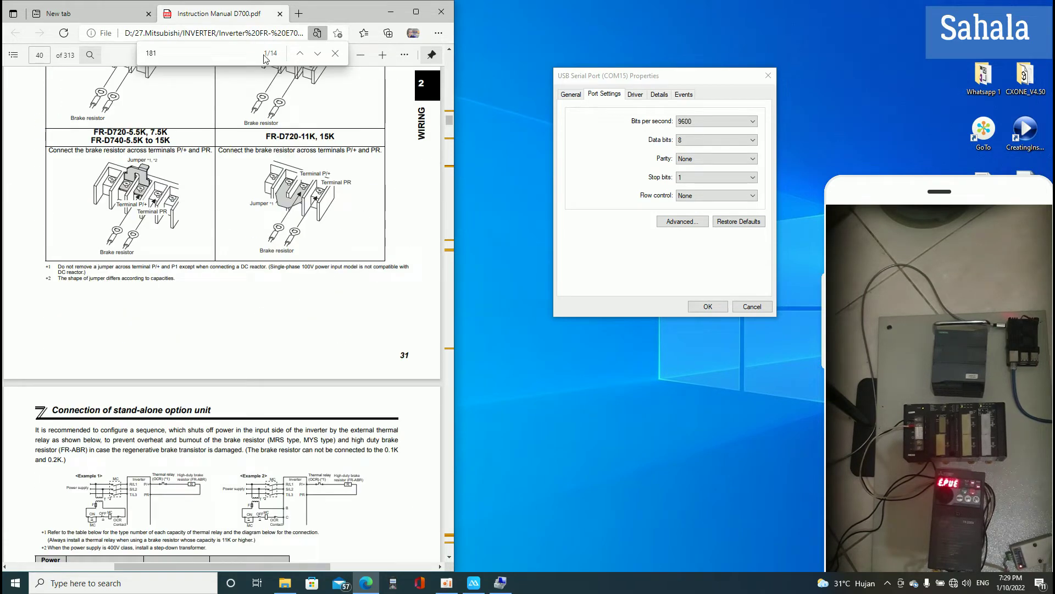
pyautogui.click(185, 55)
pyautogui.press('BackSpace')
pyautogui.write('4')
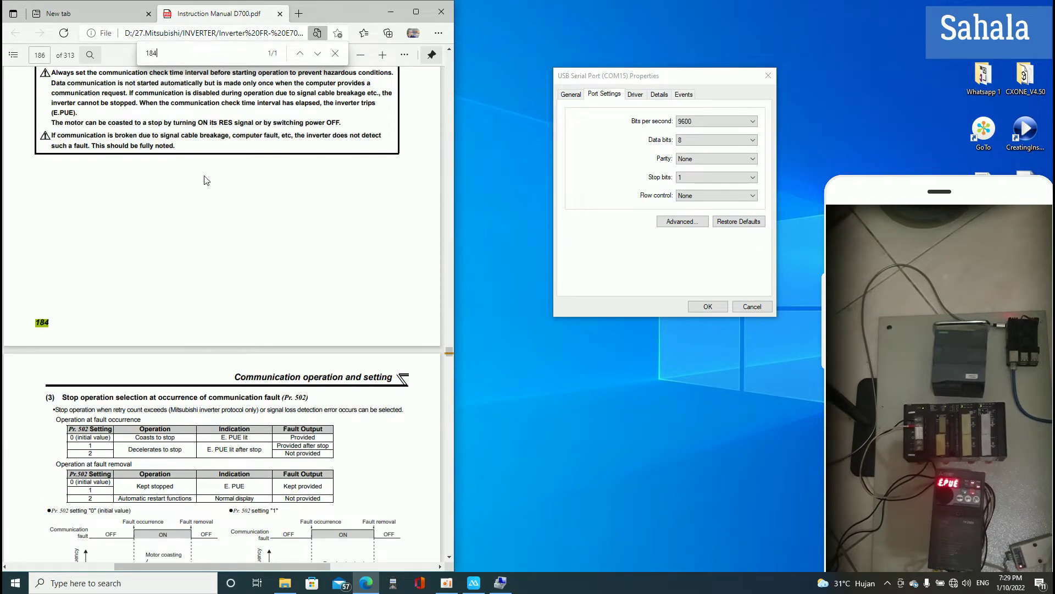
# - Scroll back up to the PU connector pin-out table on page 181
pyautogui.scroll(5, 227, 237)
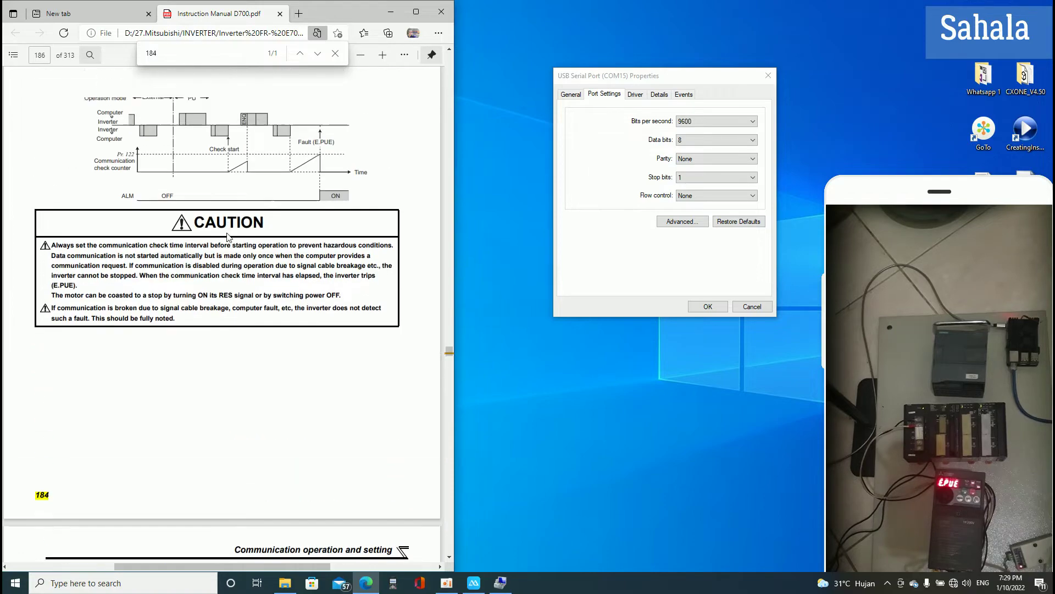
pyautogui.scroll(5, 228, 237)
pyautogui.scroll(5, 227, 237)
pyautogui.scroll(5, 228, 237)
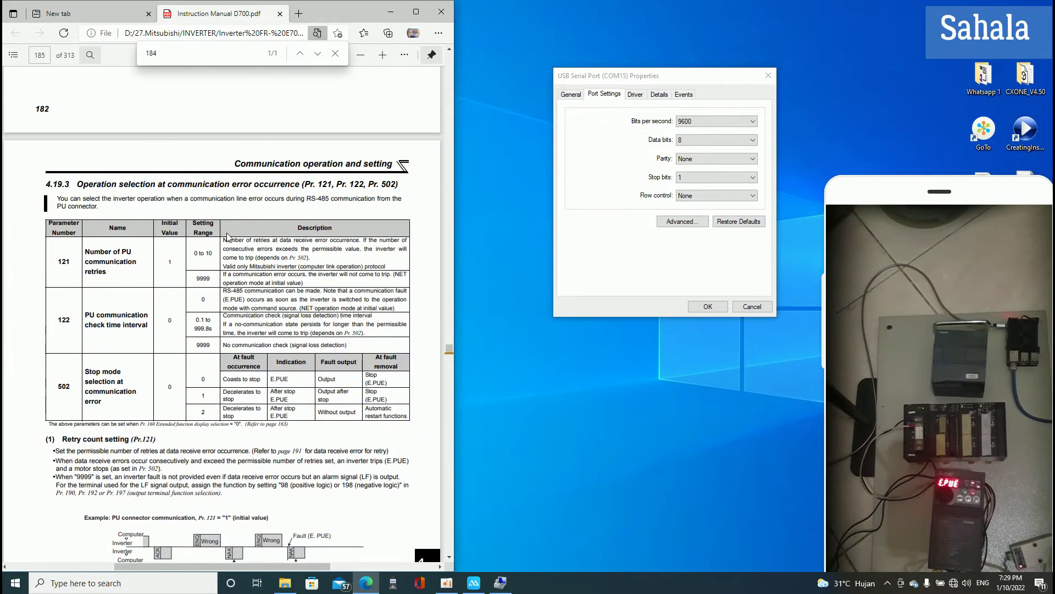
pyautogui.scroll(2, 228, 237)
pyautogui.scroll(2, 228, 237)
pyautogui.scroll(1, 228, 237)
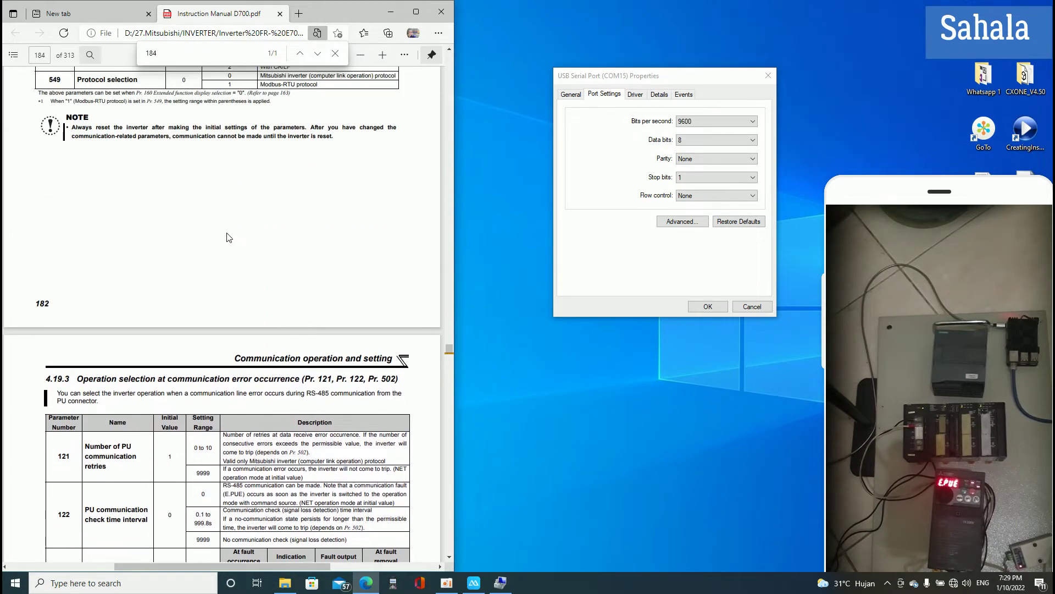
pyautogui.scroll(5, 228, 238)
pyautogui.scroll(1, 228, 238)
pyautogui.scroll(5, 229, 238)
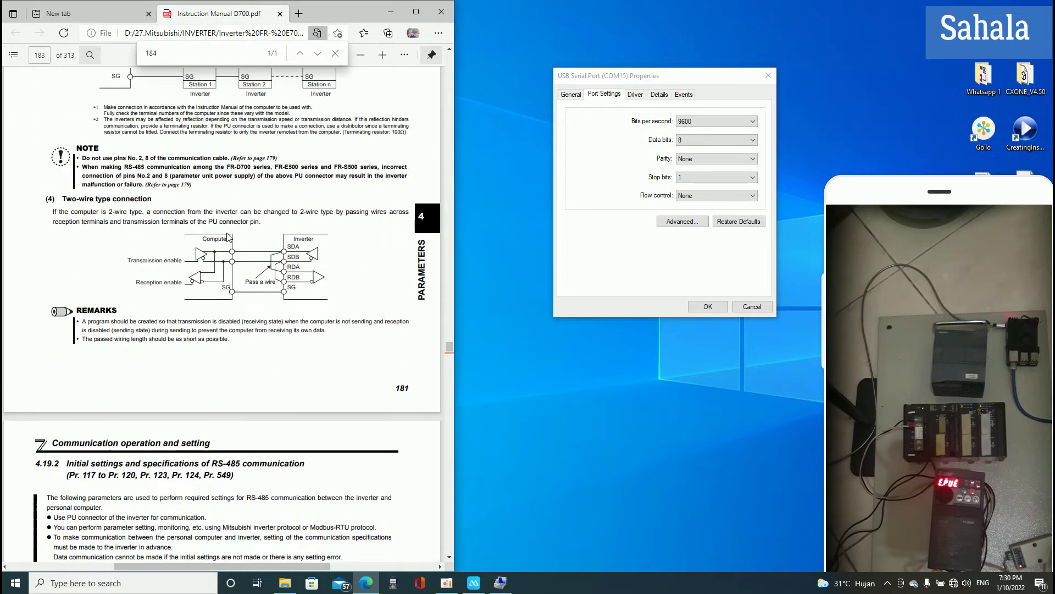
pyautogui.scroll(5, 229, 237)
pyautogui.scroll(5, 228, 238)
pyautogui.scroll(5, 229, 237)
pyautogui.scroll(1, 229, 237)
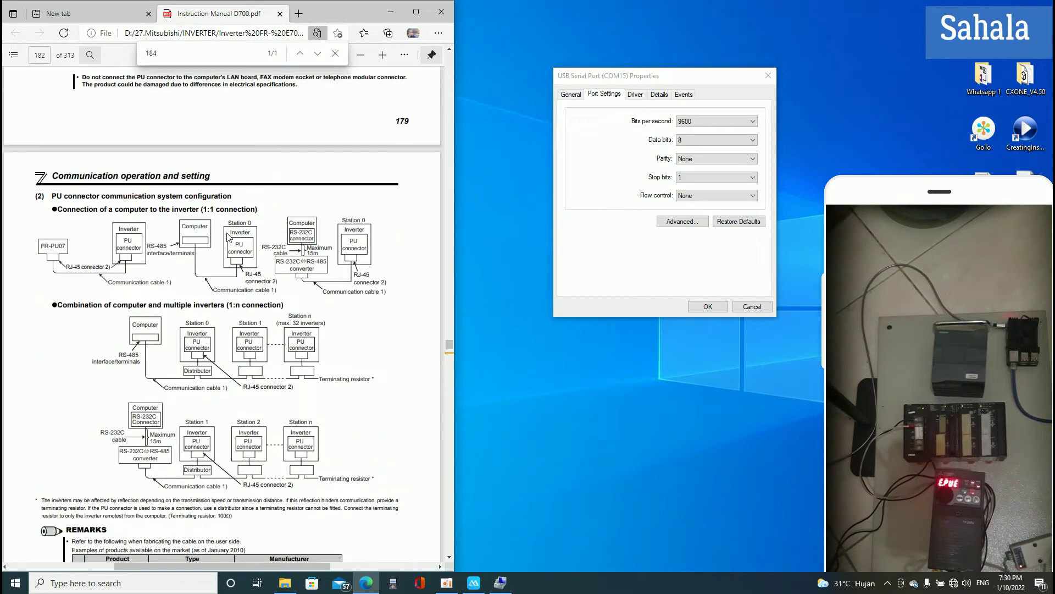
pyautogui.scroll(8, 228, 238)
pyautogui.scroll(-2, 229, 237)
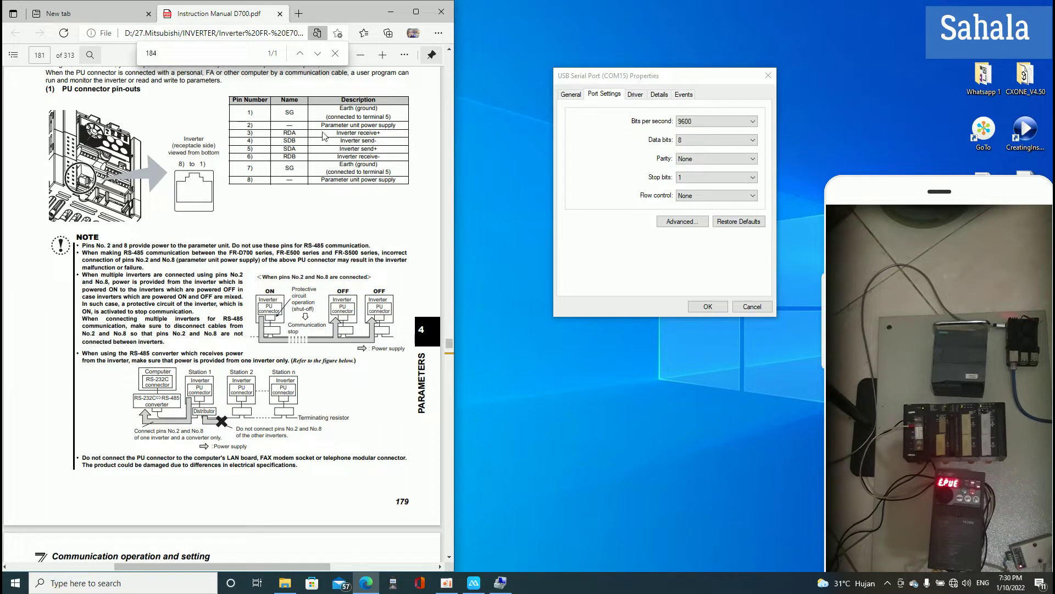
# - Close the manual search and move on to the PU connector diagrams on page 182
pyautogui.click(334, 53)
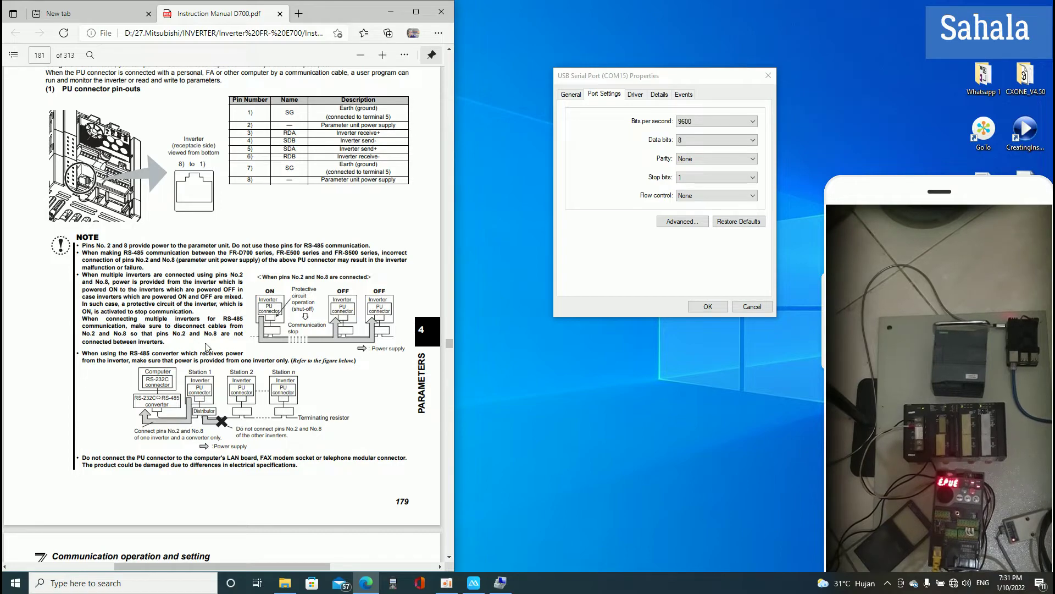
pyautogui.scroll(-2, 206, 346)
# - Scroll the manual to the RS-485 initial settings table on page 184
pyautogui.scroll(-4, 206, 346)
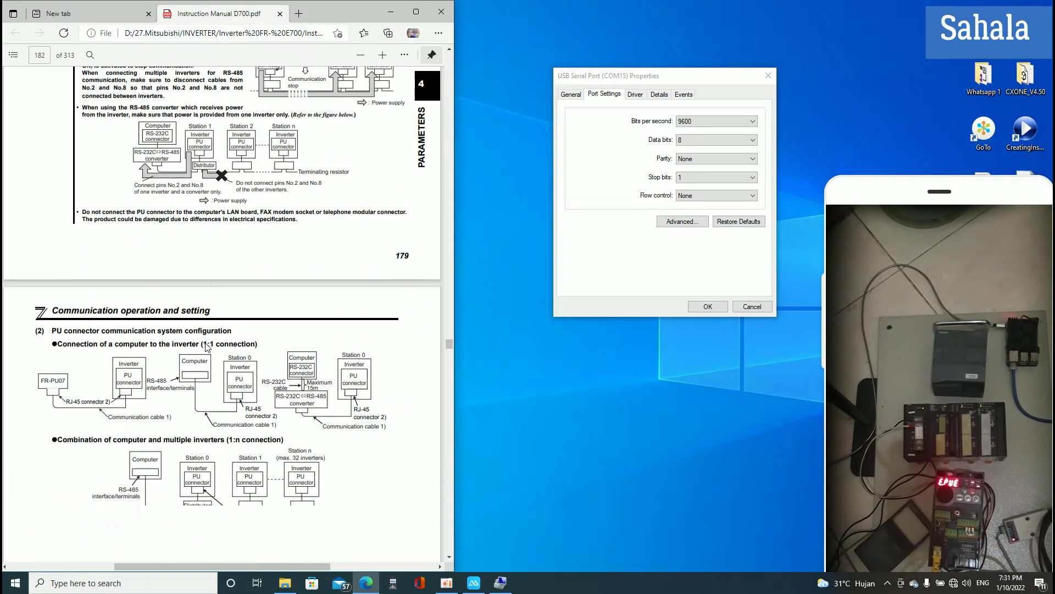
pyautogui.scroll(-5, 207, 346)
pyautogui.scroll(-6, 207, 347)
pyautogui.scroll(-1, 207, 346)
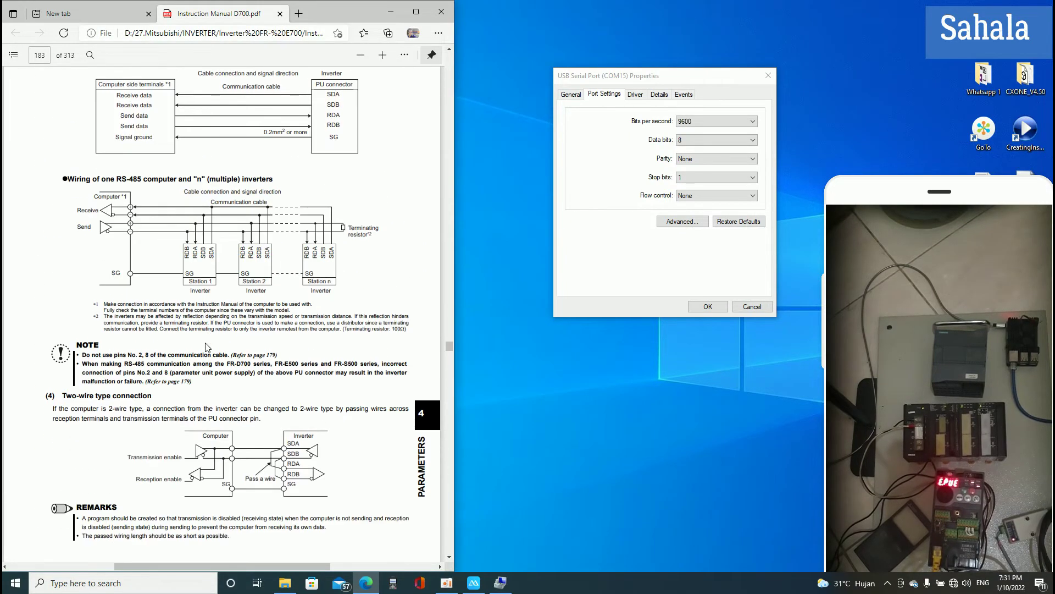
pyautogui.scroll(-2, 207, 346)
pyautogui.scroll(-6, 206, 346)
pyautogui.scroll(-3, 206, 346)
pyautogui.scroll(-5, 207, 346)
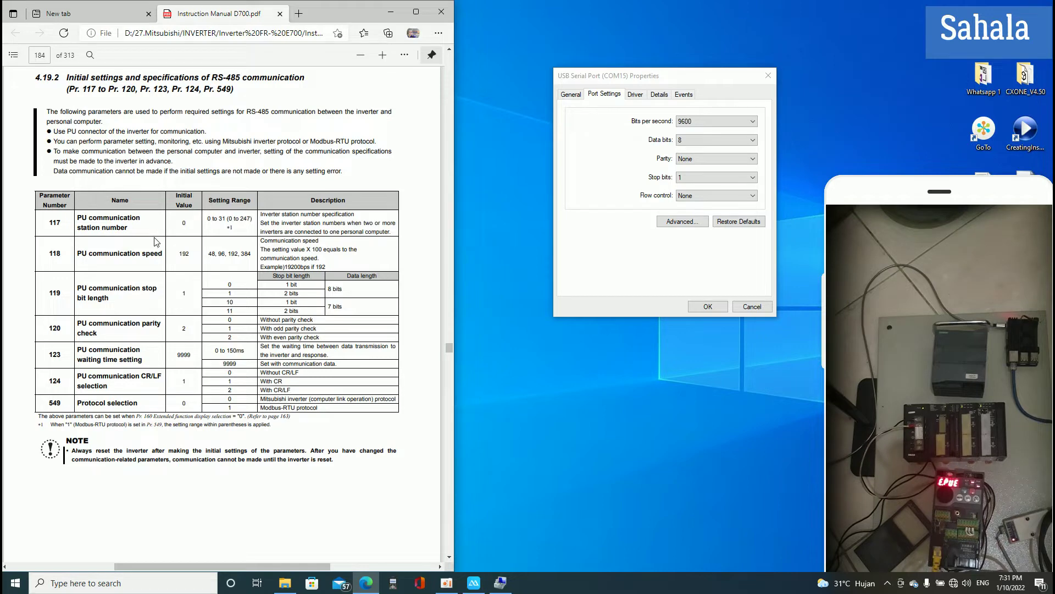
# - Compare COM15's baud rate and data bits against the manual's table
pyautogui.click(686, 125)
pyautogui.click(390, 186)
pyautogui.click(687, 144)
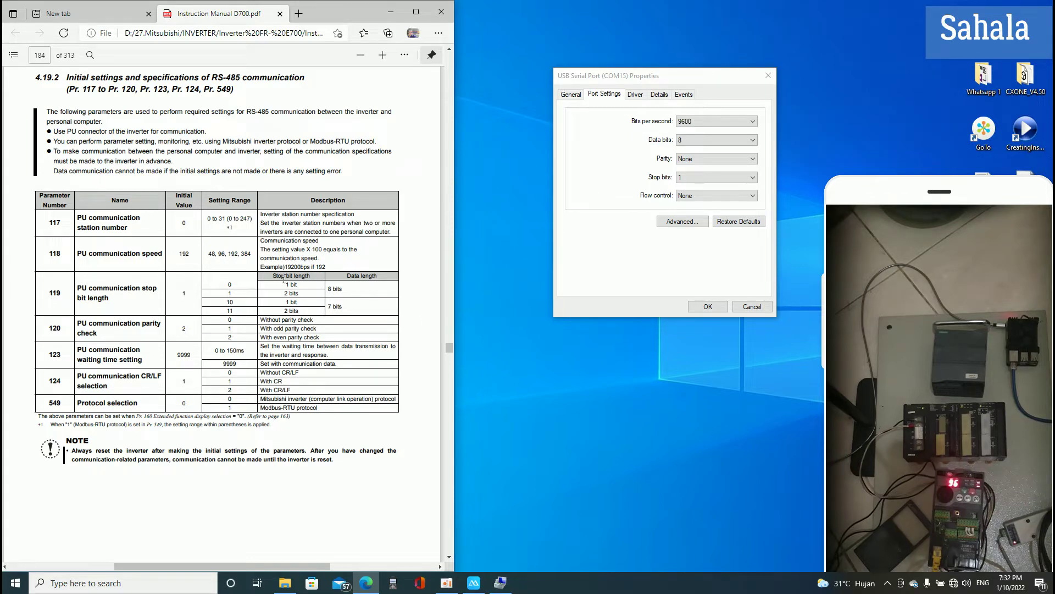
pyautogui.click(707, 121)
pyautogui.click(701, 191)
pyautogui.doubleClick(231, 407)
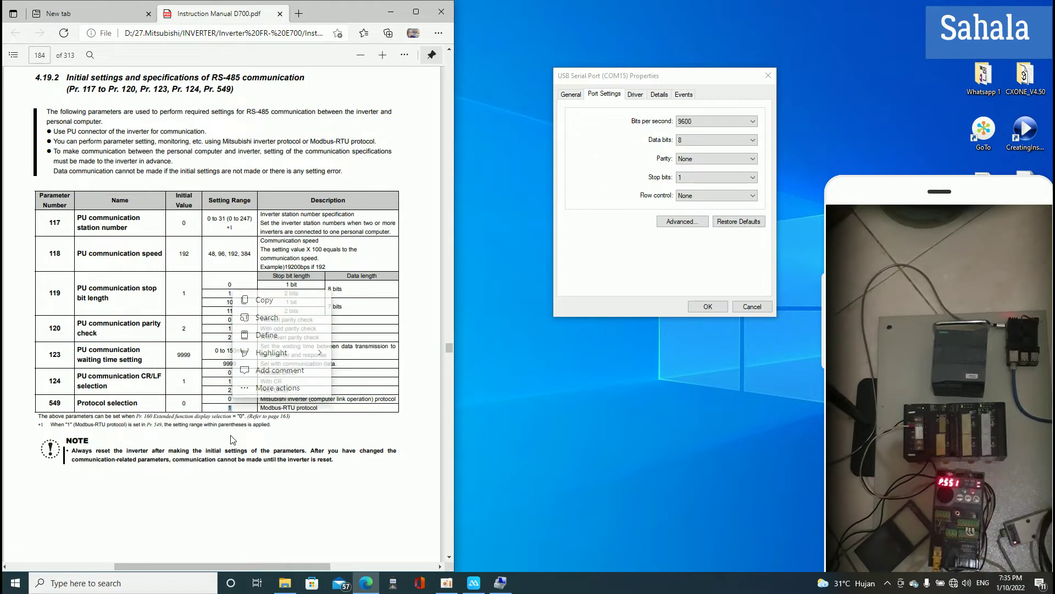
pyautogui.click(92, 487)
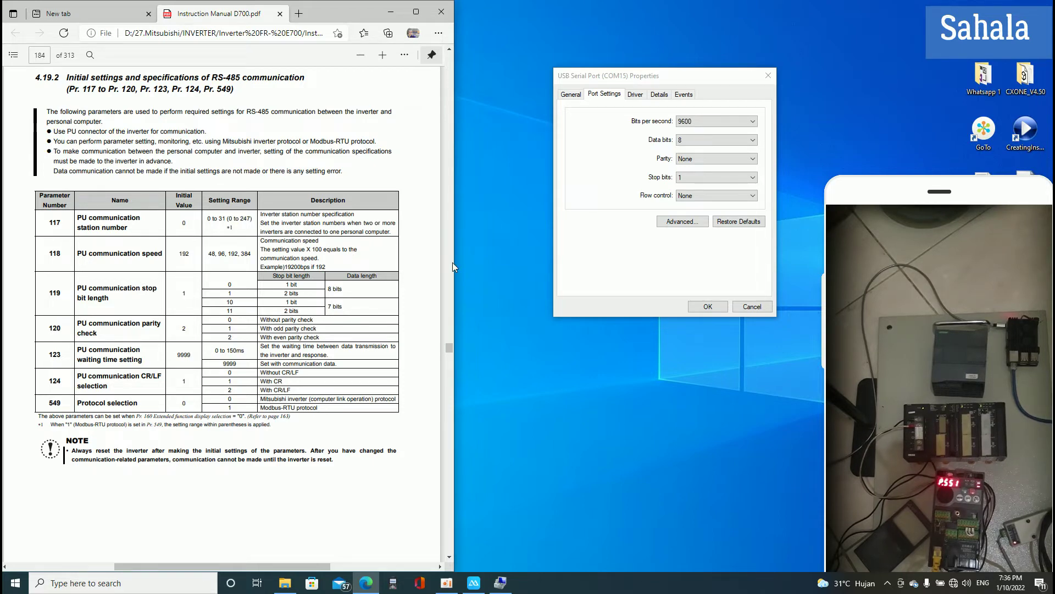
pyautogui.press('super')
# - Launch Modbus Poll via Start search 'mod', place it beside the port settings, and start opening a saved file
pyautogui.write('mo')
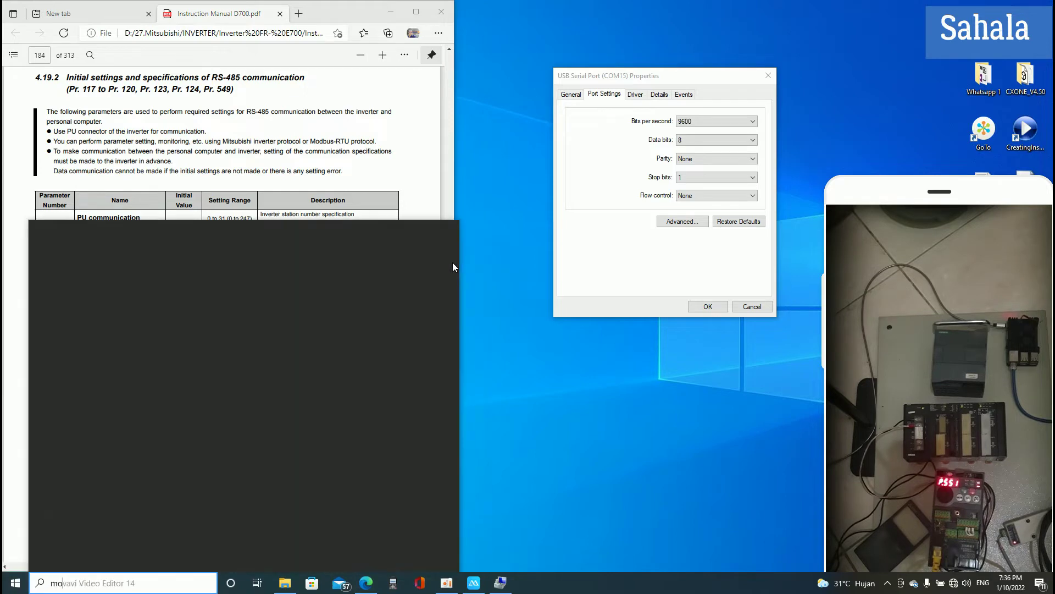
pyautogui.write('d')
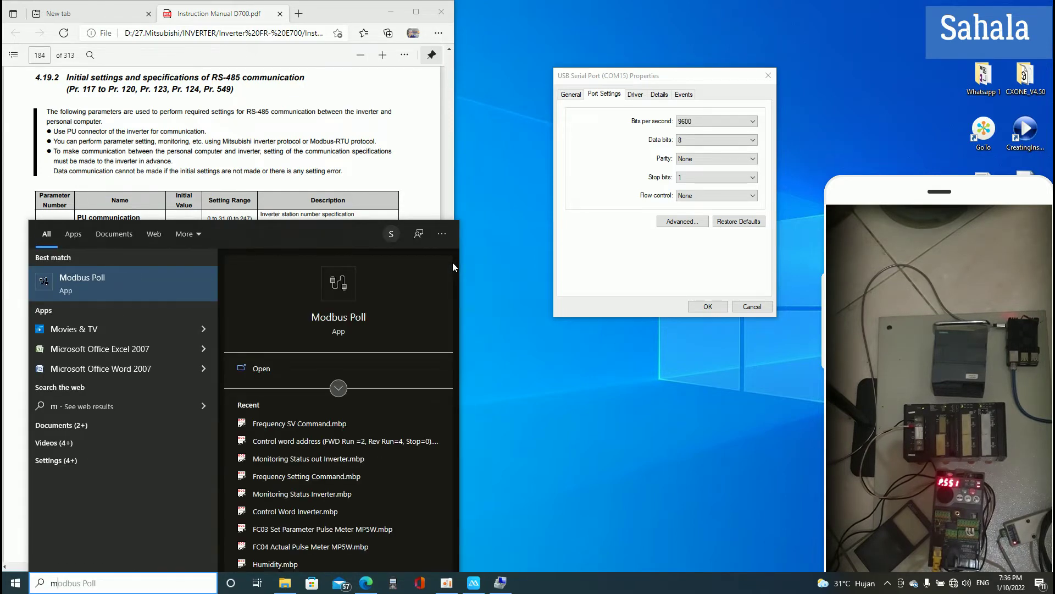
pyautogui.press('Return')
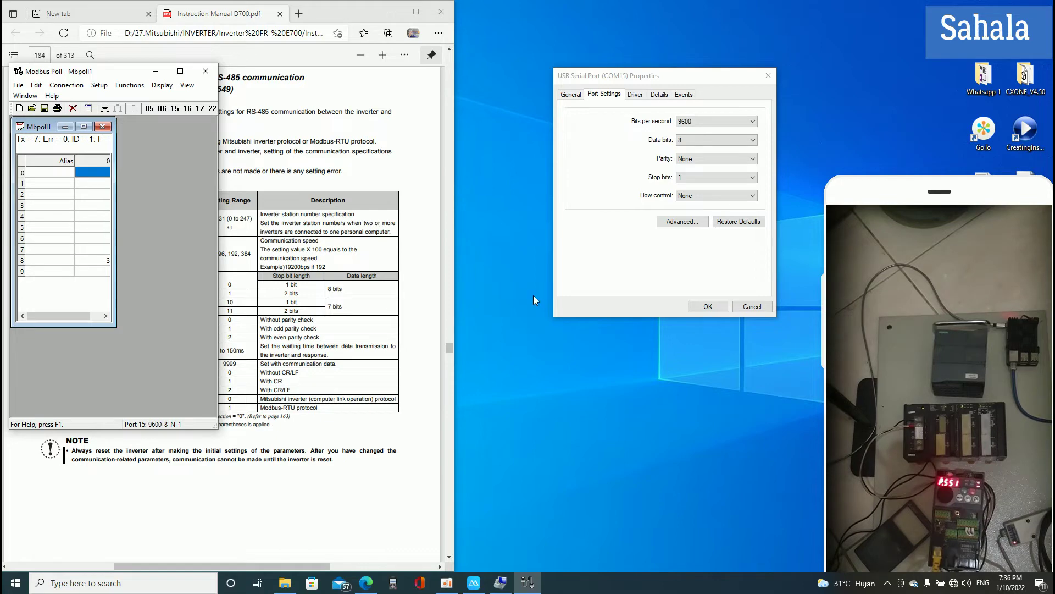
pyautogui.moveTo(114, 78)
pyautogui.mouseDown()
pyautogui.moveTo(602, 281)
pyautogui.moveTo(560, 197)
pyautogui.mouseUp()
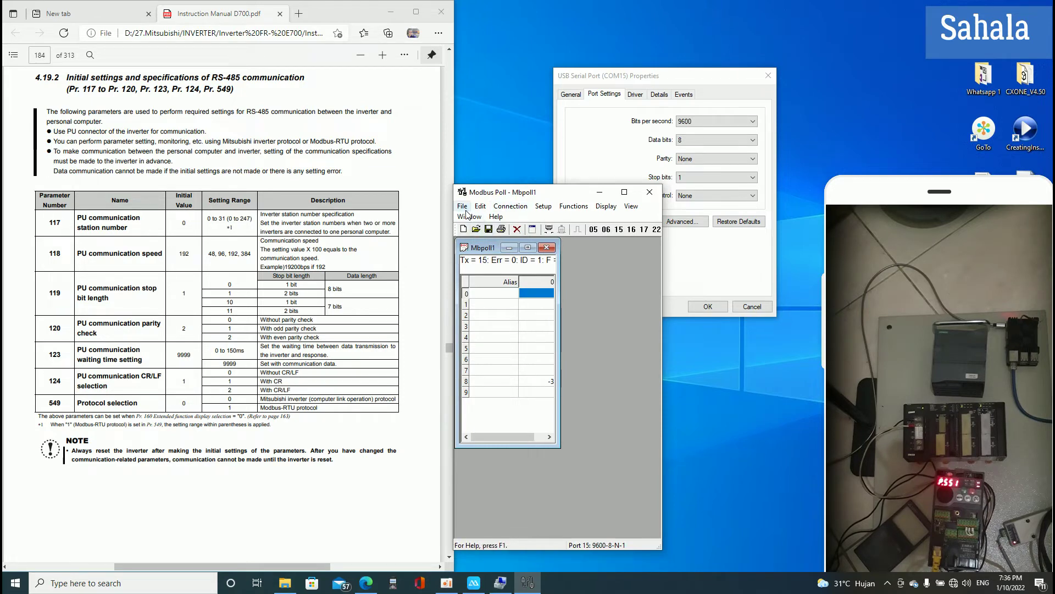
pyautogui.click(476, 228)
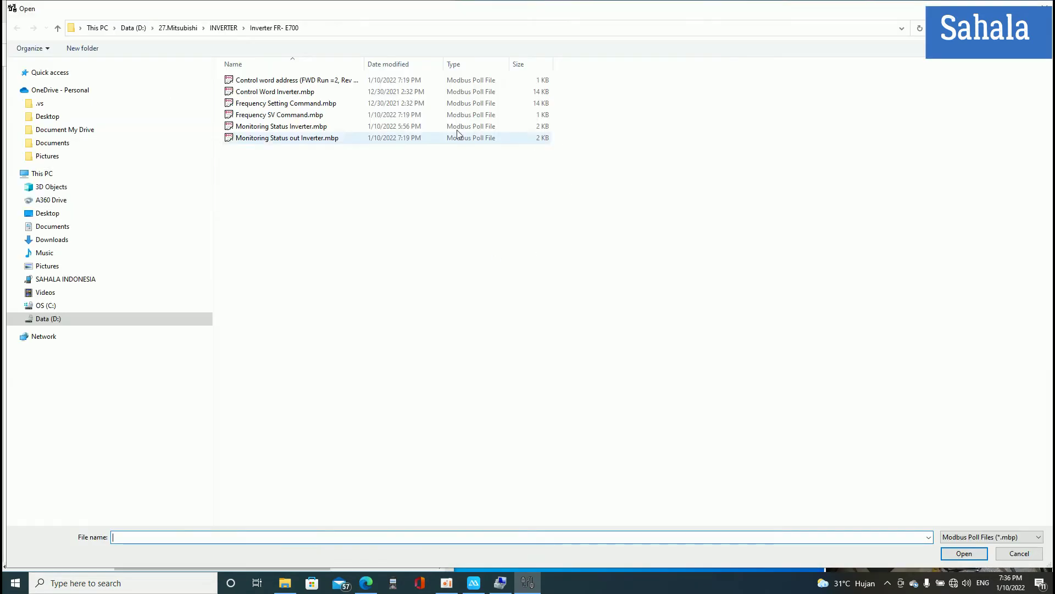
# - Open the control word, Frequency SV Command and Monitoring Status poll files, then disconnect
pyautogui.doubleClick(297, 82)
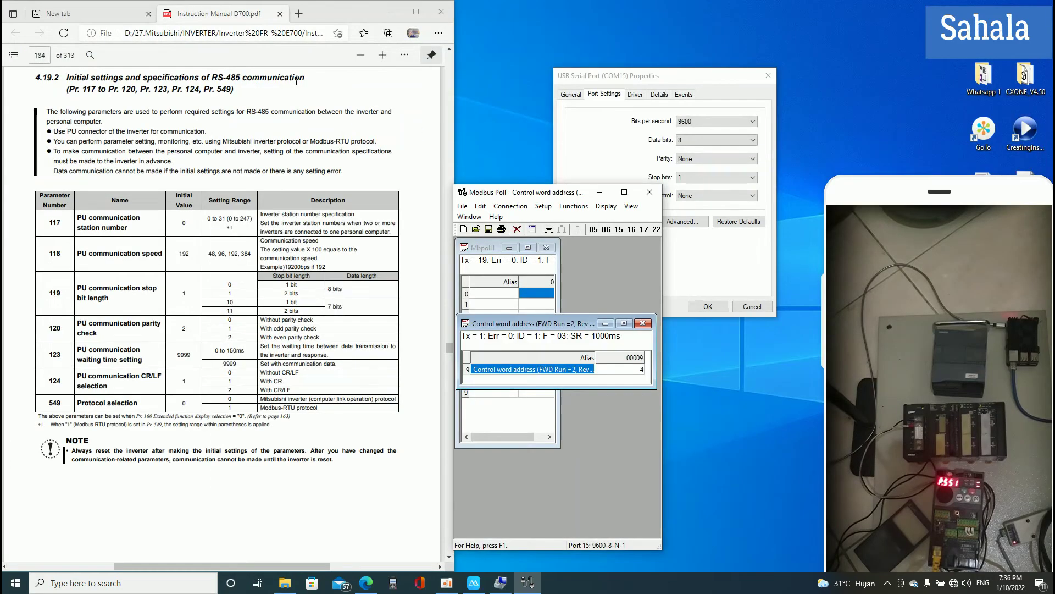
pyautogui.click(477, 229)
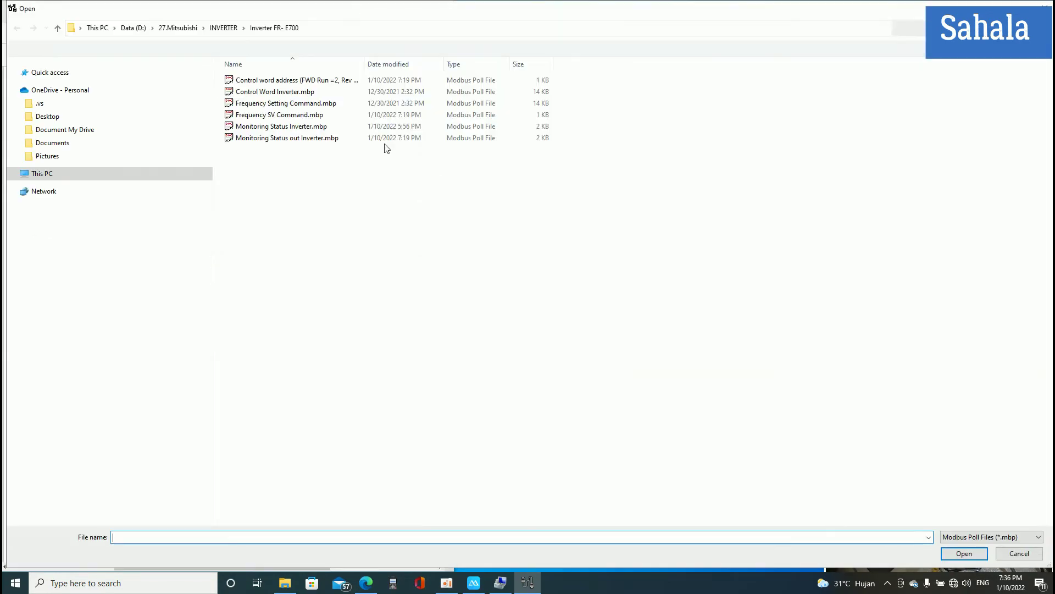
pyautogui.doubleClick(292, 116)
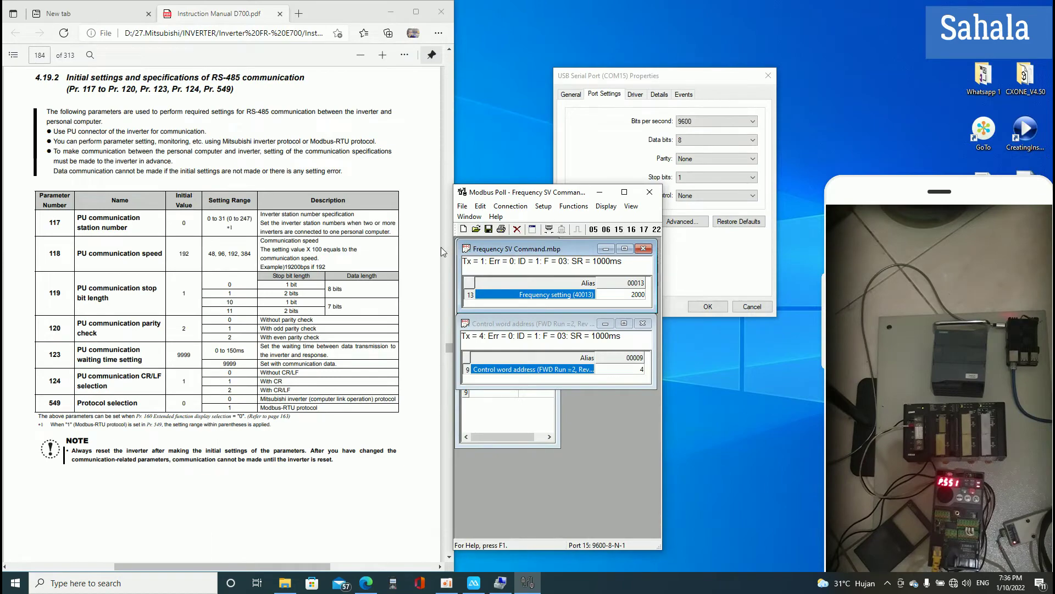
pyautogui.click(476, 229)
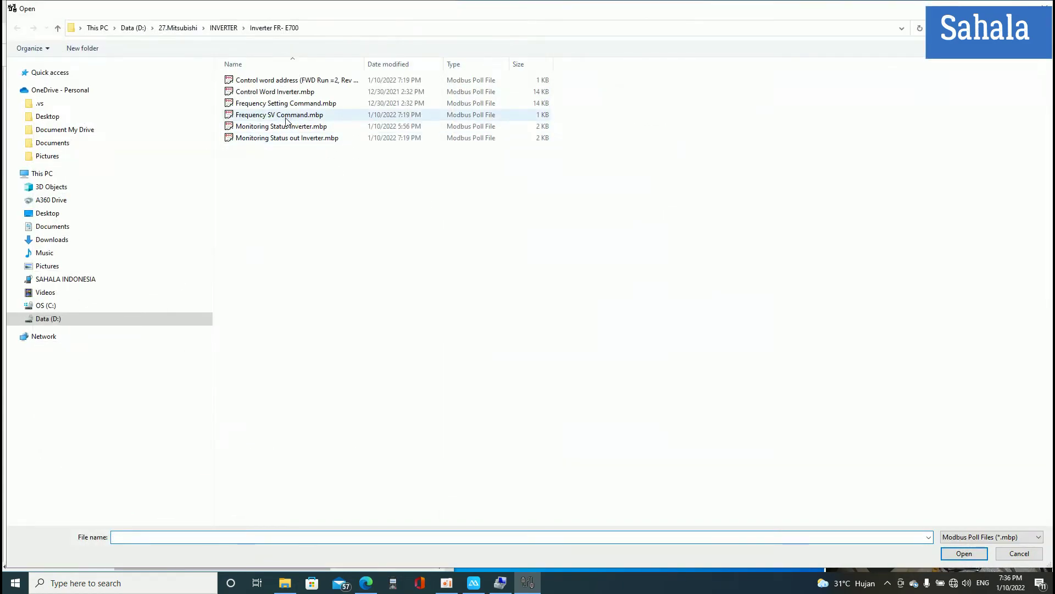
pyautogui.doubleClick(292, 138)
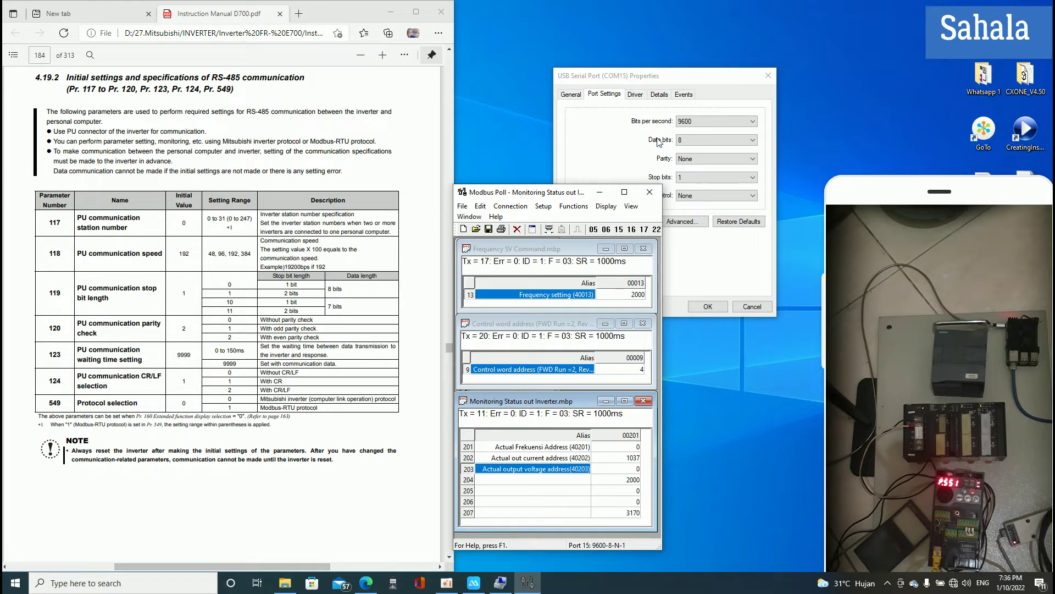
pyautogui.click(548, 229)
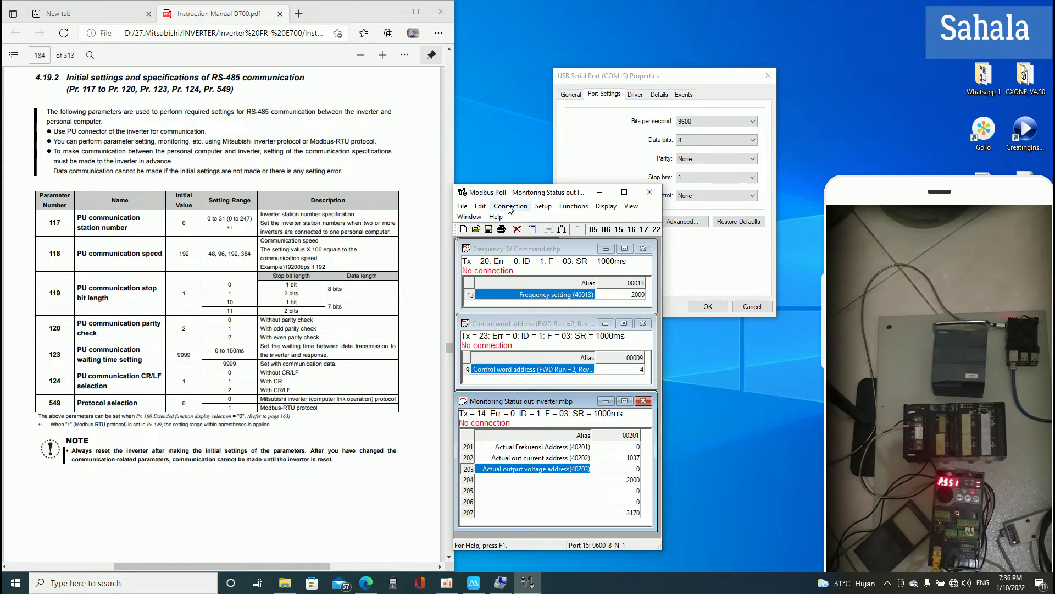
# - Connect Modbus Poll on COM15 at 9600 baud, 8 data bits, 1 stop bit and resume polling
pyautogui.click(510, 207)
pyautogui.click(557, 220)
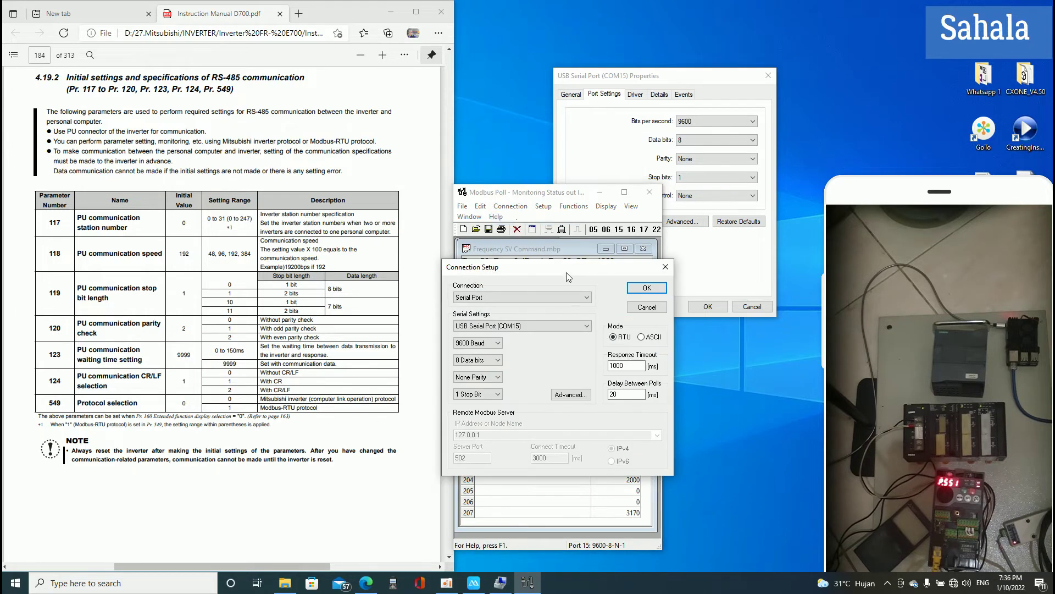
pyautogui.click(522, 327)
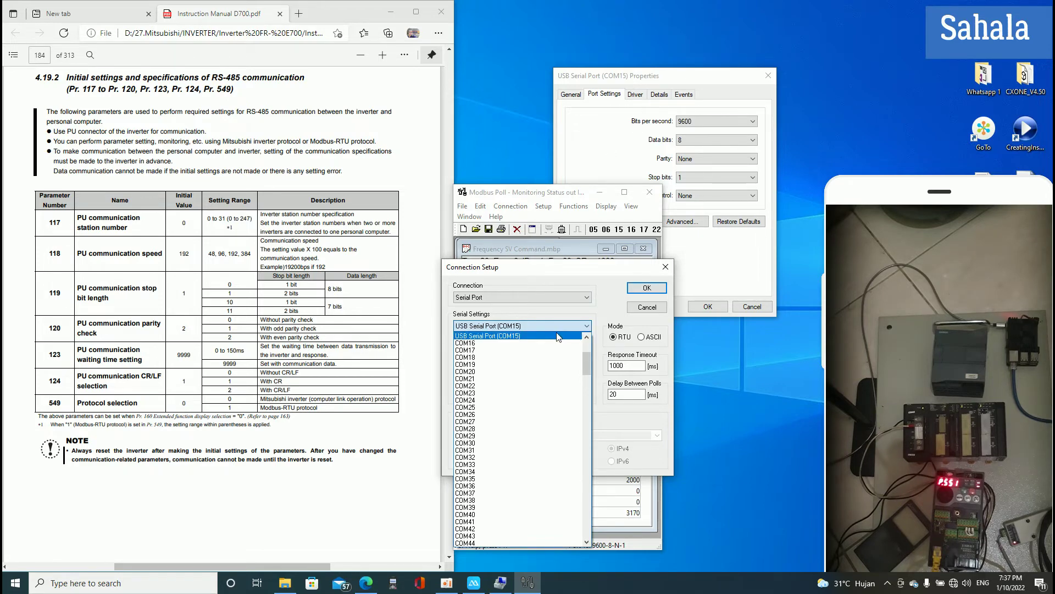
pyautogui.click(592, 308)
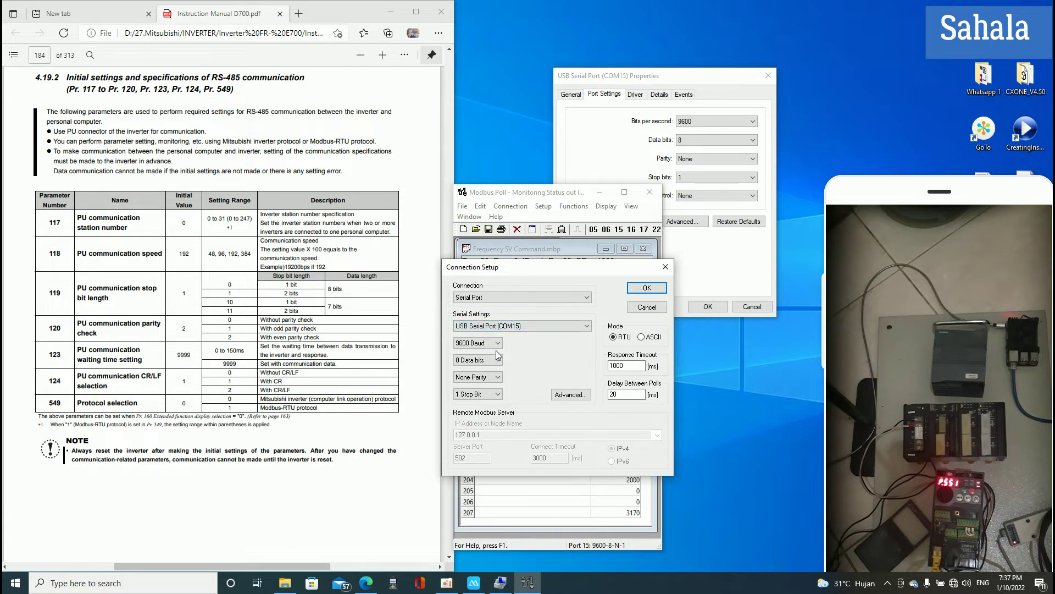
pyautogui.click(468, 360)
pyautogui.click(470, 394)
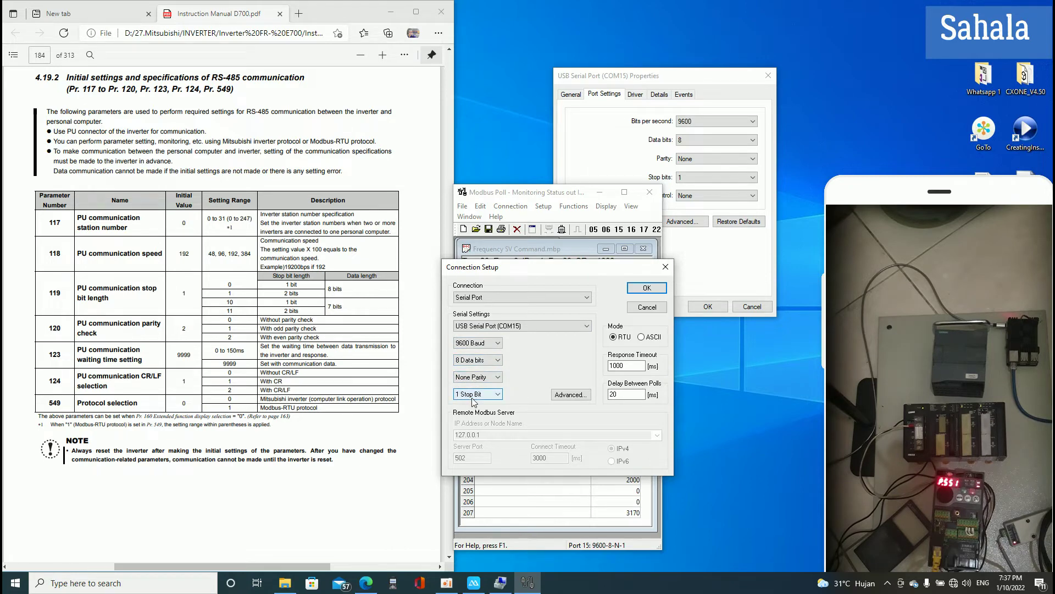
pyautogui.click(644, 290)
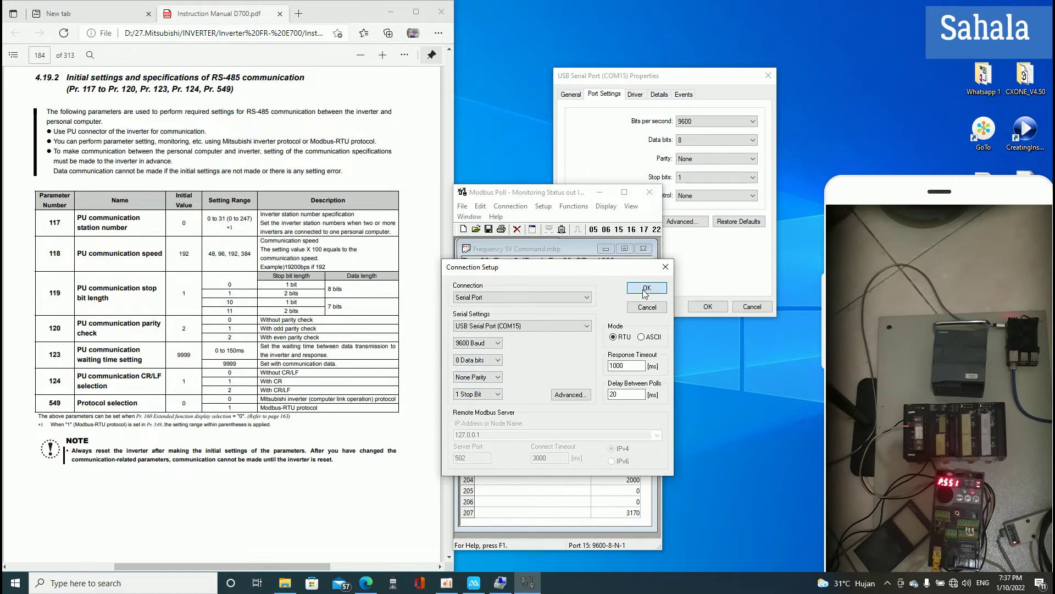
pyautogui.click(646, 290)
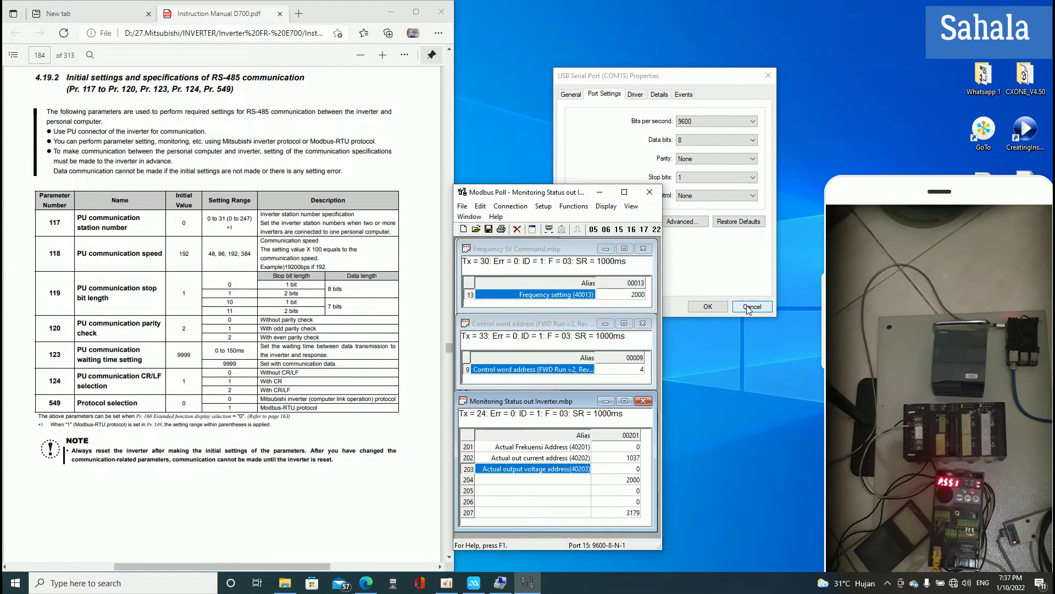
# - Close COM15's port settings and move the manual to page 196's setting-items table
pyautogui.click(716, 308)
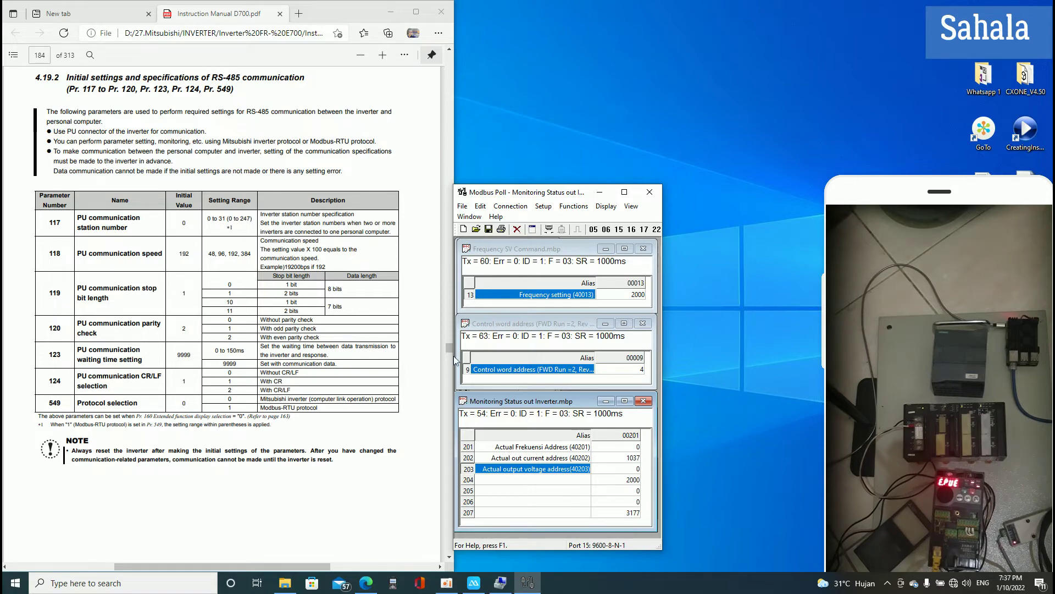
pyautogui.moveTo(449, 348)
pyautogui.mouseDown()
pyautogui.moveTo(446, 395)
pyautogui.moveTo(446, 368)
pyautogui.mouseUp()
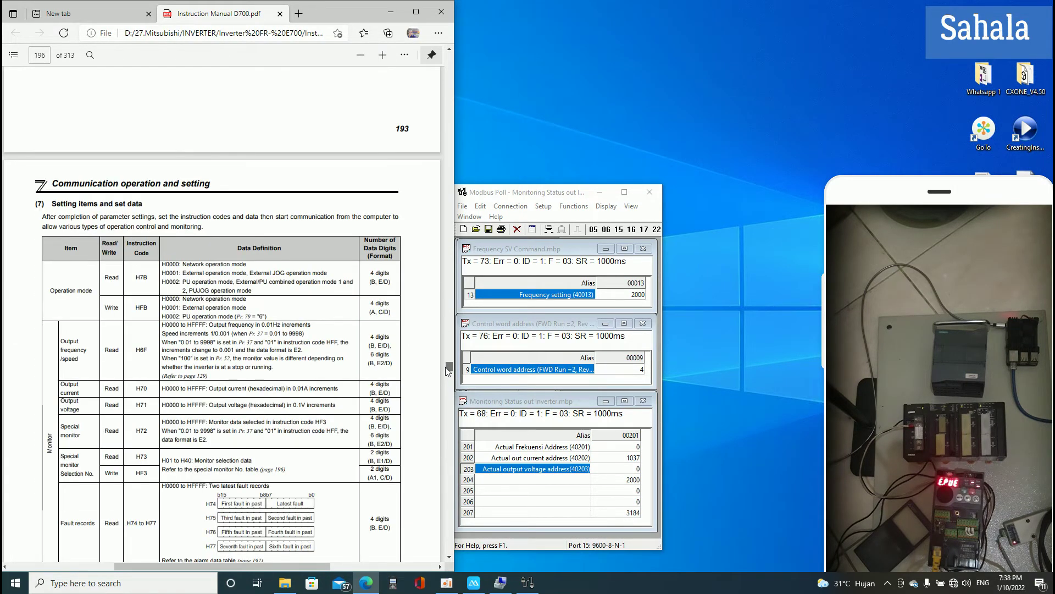
# - Scroll the inverter manual PDF back up through pages 184–196
pyautogui.scroll(1, 447, 371)
pyautogui.scroll(5, 445, 367)
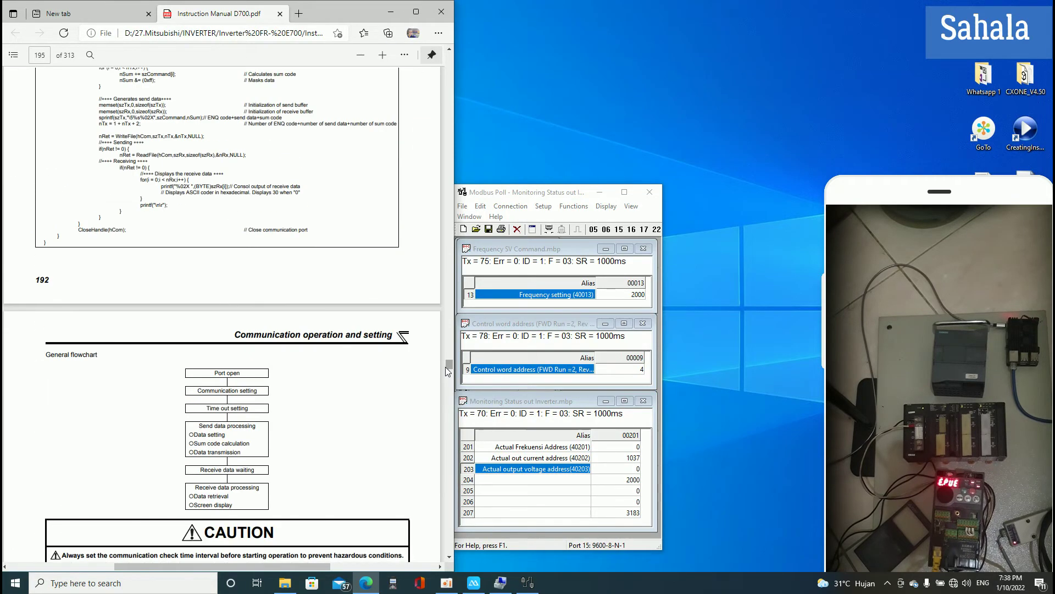
pyautogui.scroll(5, 445, 367)
pyautogui.scroll(5, 445, 367)
pyautogui.scroll(5, 445, 367)
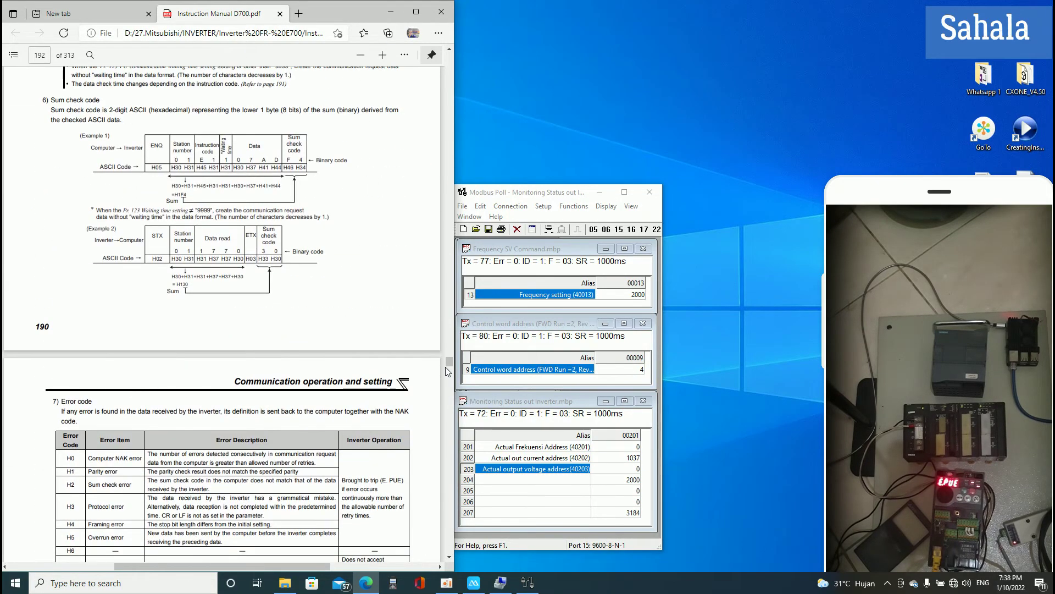
pyautogui.scroll(5, 446, 371)
pyautogui.scroll(5, 446, 370)
pyautogui.scroll(5, 446, 372)
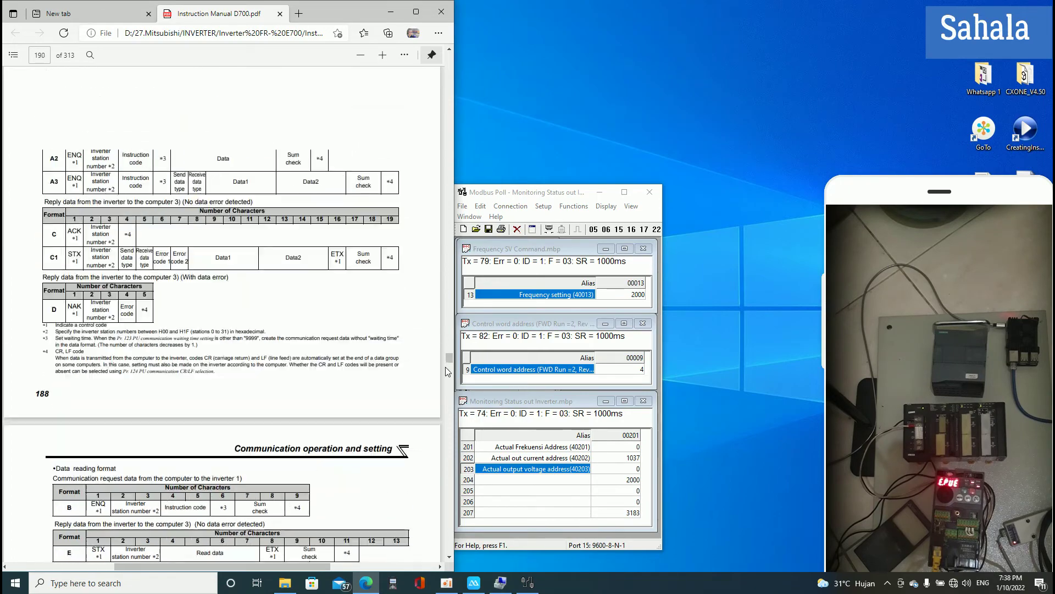
pyautogui.scroll(10, 446, 371)
pyautogui.scroll(1, 446, 372)
pyautogui.scroll(5, 446, 372)
pyautogui.scroll(5, 446, 372)
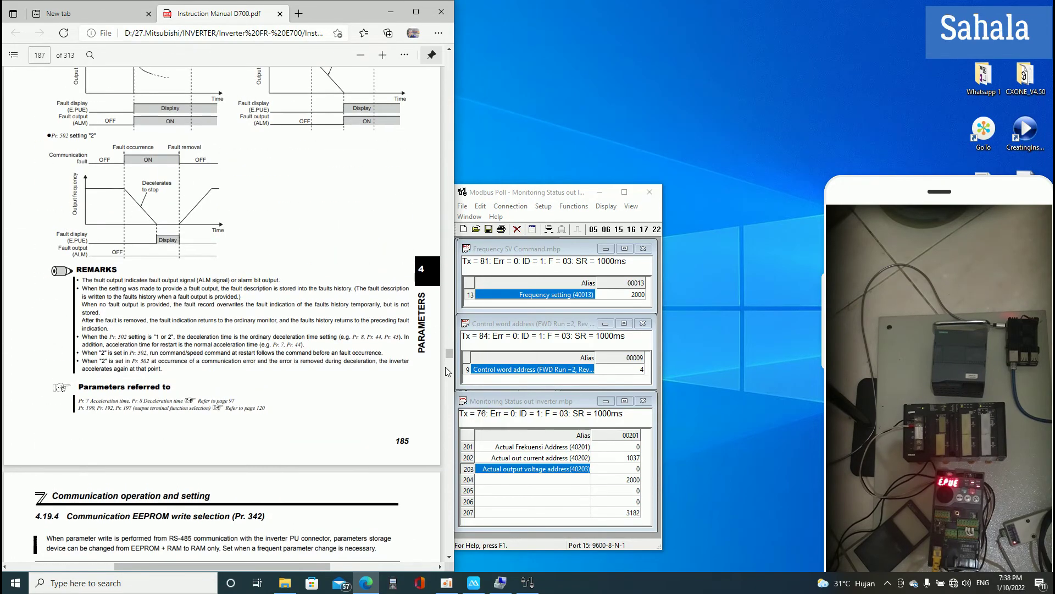
pyautogui.scroll(5, 446, 371)
pyautogui.scroll(5, 447, 371)
pyautogui.scroll(5, 447, 372)
# - Scroll down to page 198 with the calibration parameters and special monitor selection table
pyautogui.scroll(-5, 446, 371)
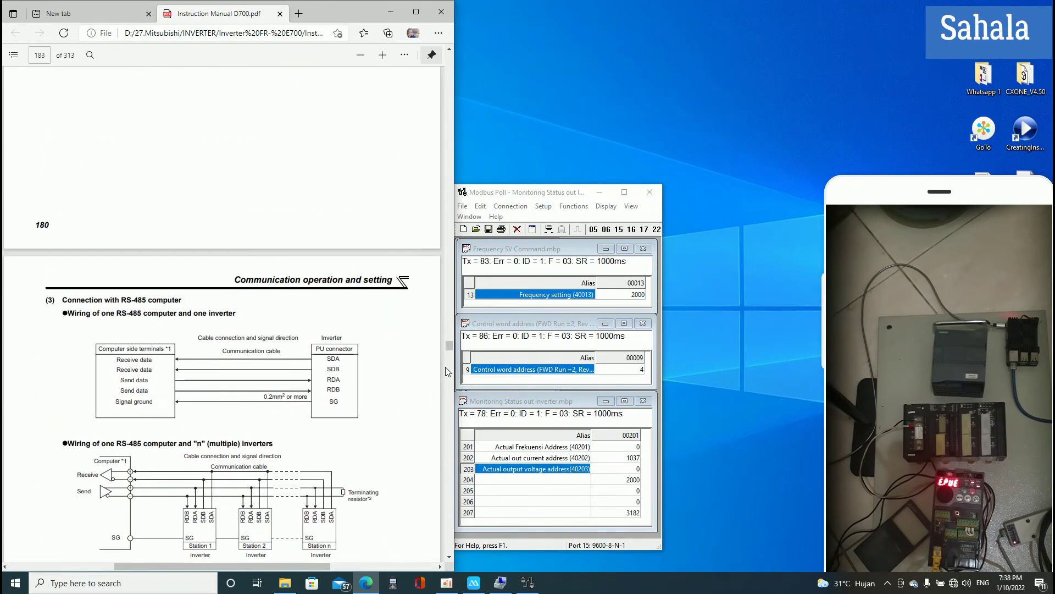
pyautogui.scroll(-5, 445, 371)
pyautogui.scroll(-5, 446, 371)
pyautogui.scroll(-5, 445, 367)
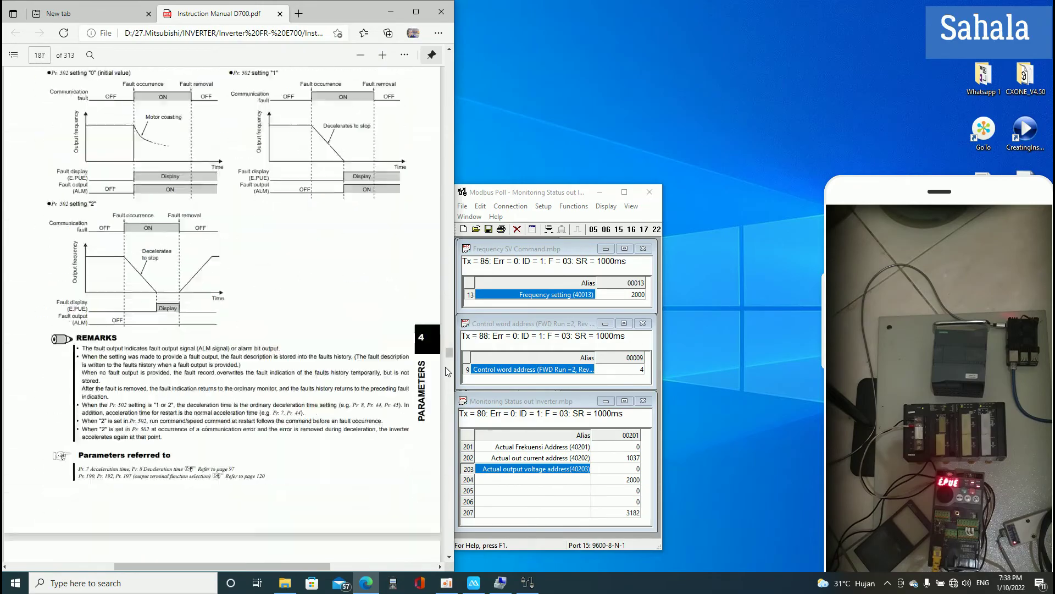
pyautogui.scroll(-5, 446, 367)
pyautogui.scroll(-5, 445, 367)
pyautogui.scroll(-5, 445, 367)
pyautogui.scroll(-5, 445, 367)
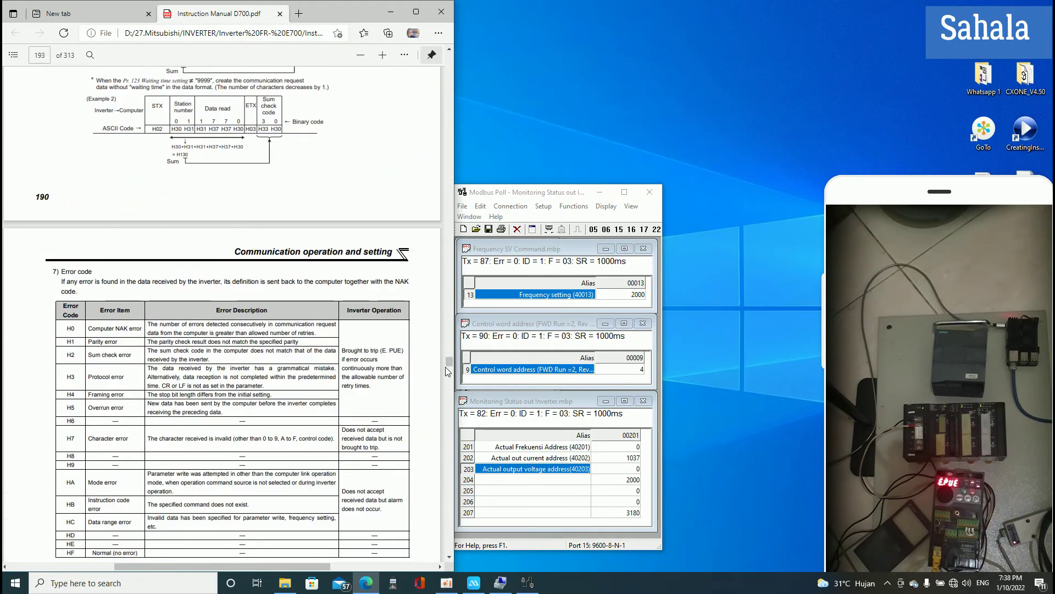
pyautogui.scroll(-5, 445, 368)
pyautogui.scroll(-5, 445, 367)
pyautogui.scroll(-2, 445, 367)
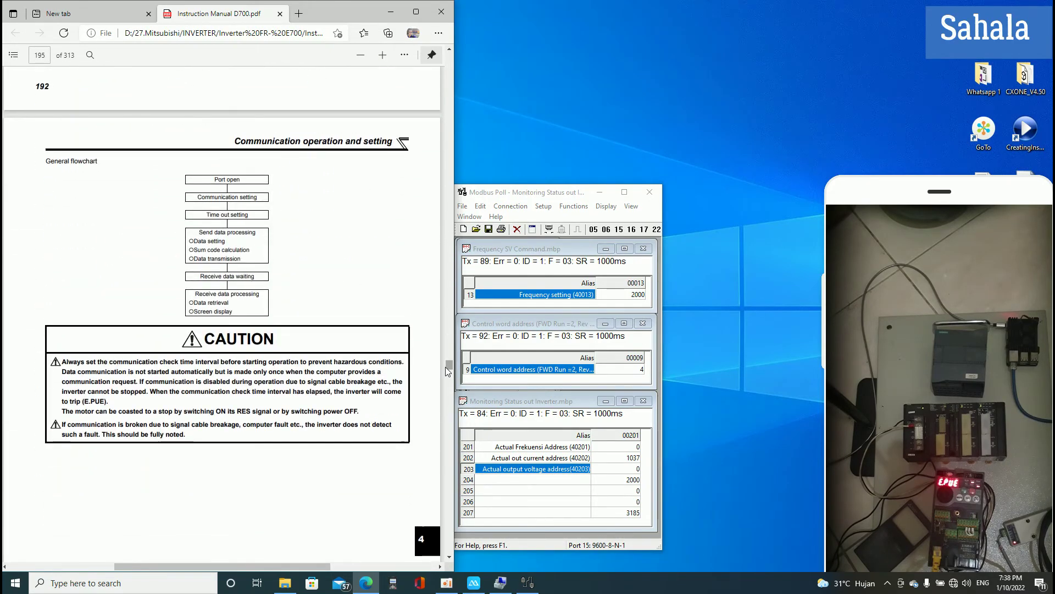
pyautogui.scroll(-10, 445, 367)
pyautogui.scroll(-1, 445, 367)
pyautogui.scroll(-10, 445, 368)
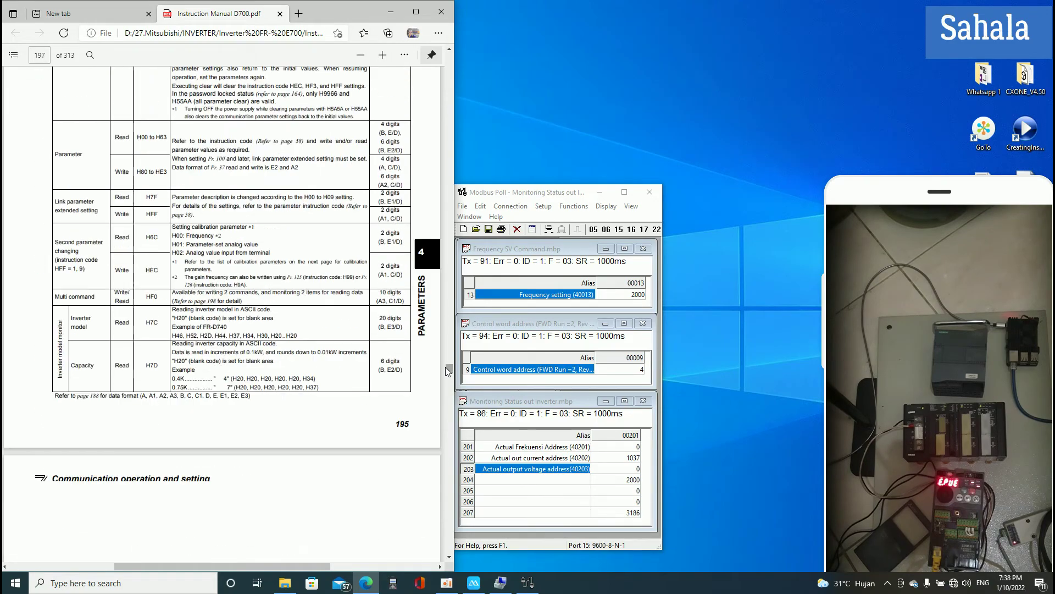
pyautogui.scroll(-5, 445, 367)
pyautogui.scroll(-3, 445, 367)
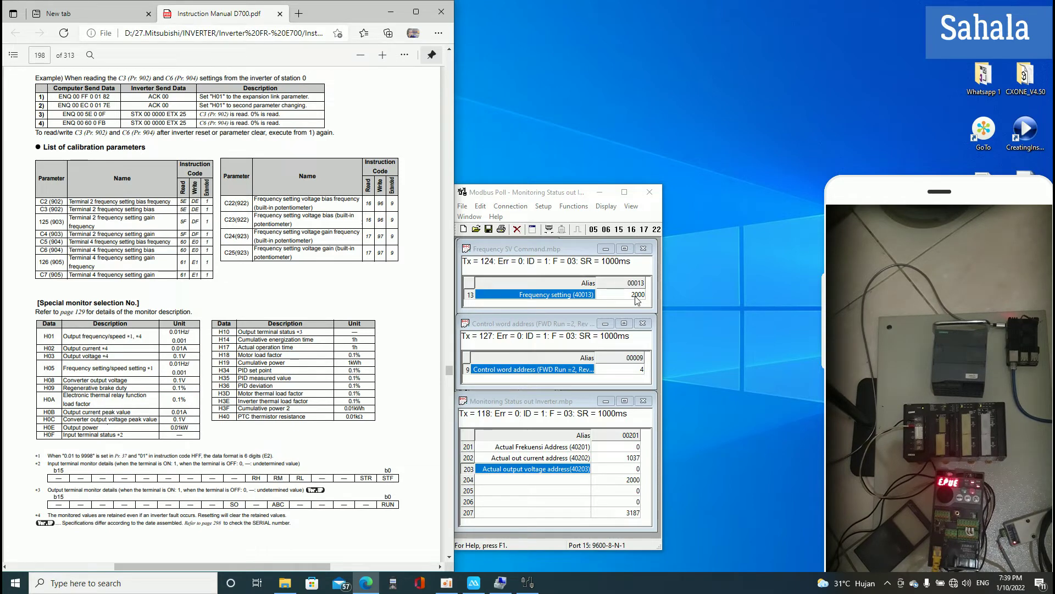
# - Write 0 to the control word register at address 9
pyautogui.click(620, 373)
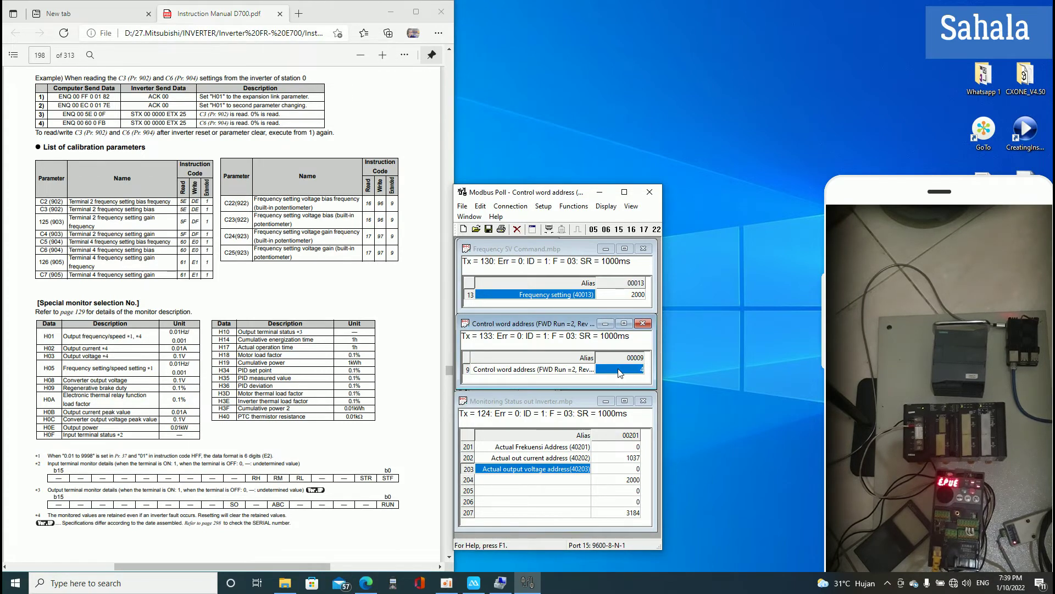
pyautogui.doubleClick(620, 373)
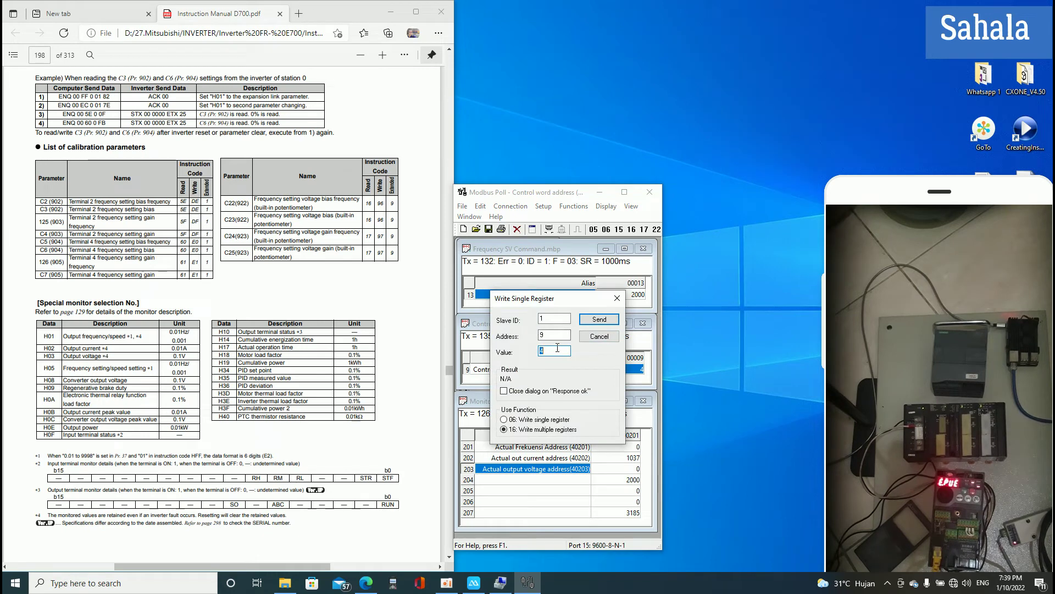
pyautogui.click(595, 324)
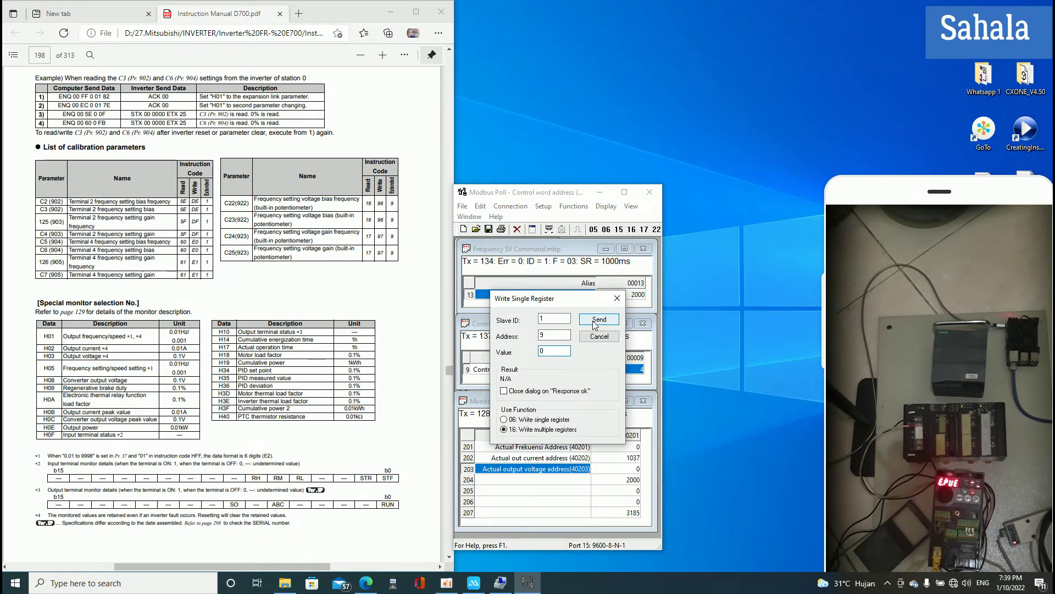
pyautogui.click(595, 324)
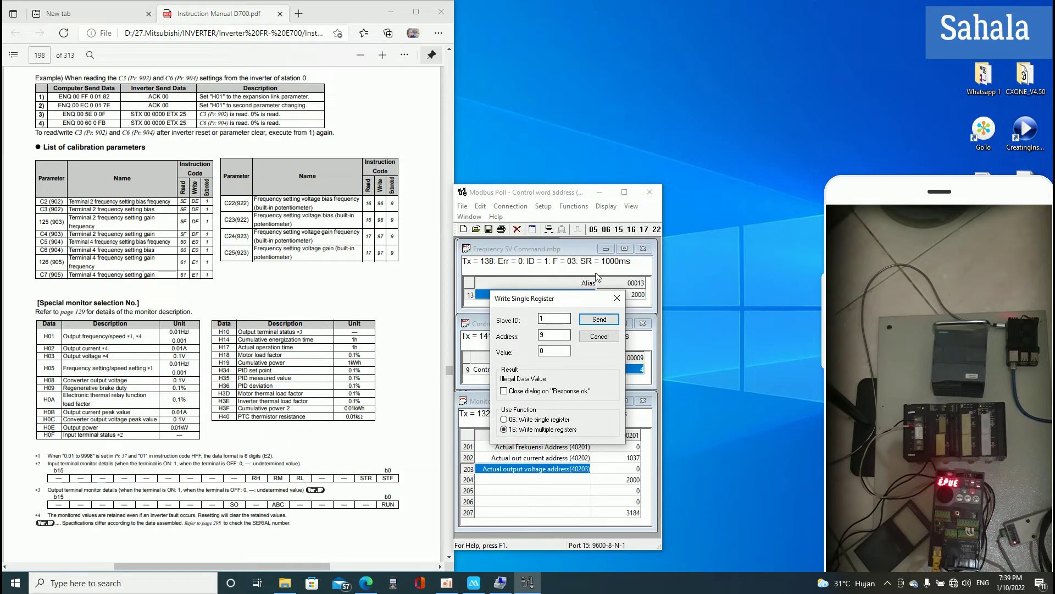
# - Move the write dialog aside, write 2 to control word address 9, then close it
pyautogui.moveTo(582, 302); pyautogui.dragTo(774, 67)
pyautogui.click(746, 116)
pyautogui.write('2')
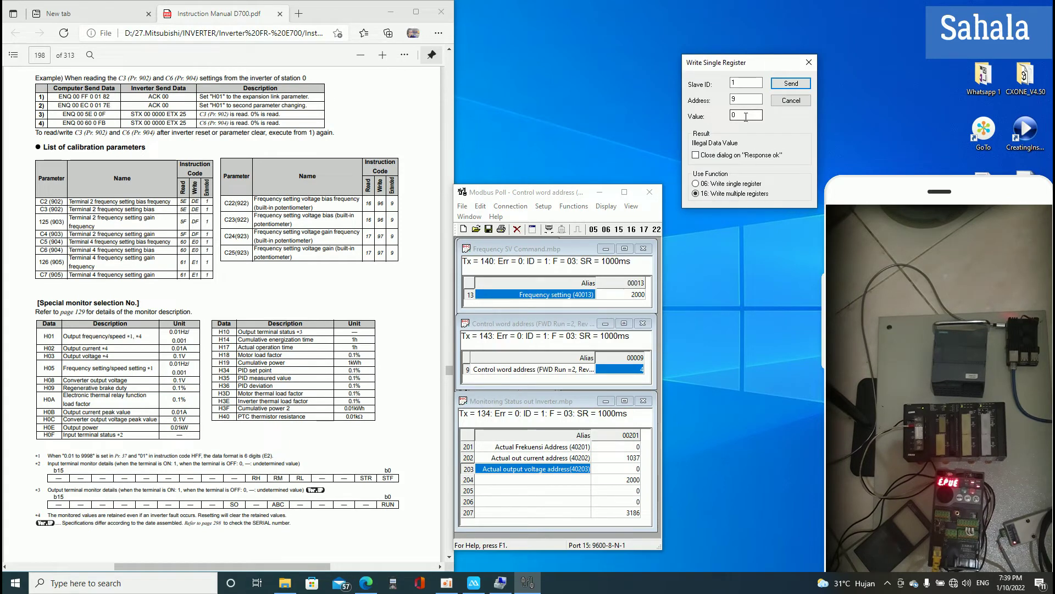
pyautogui.click(789, 87)
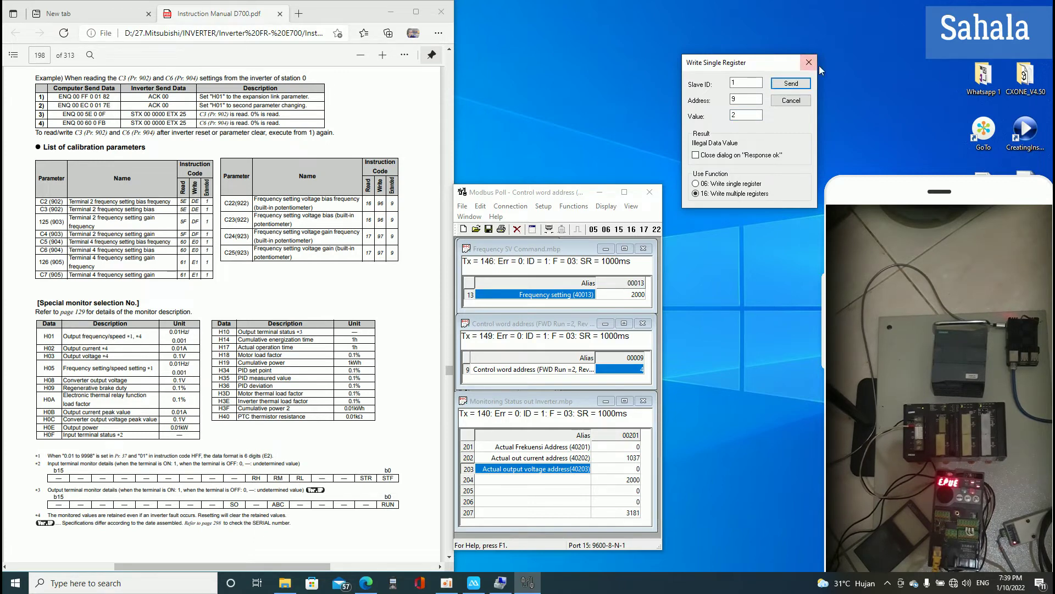
pyautogui.click(808, 64)
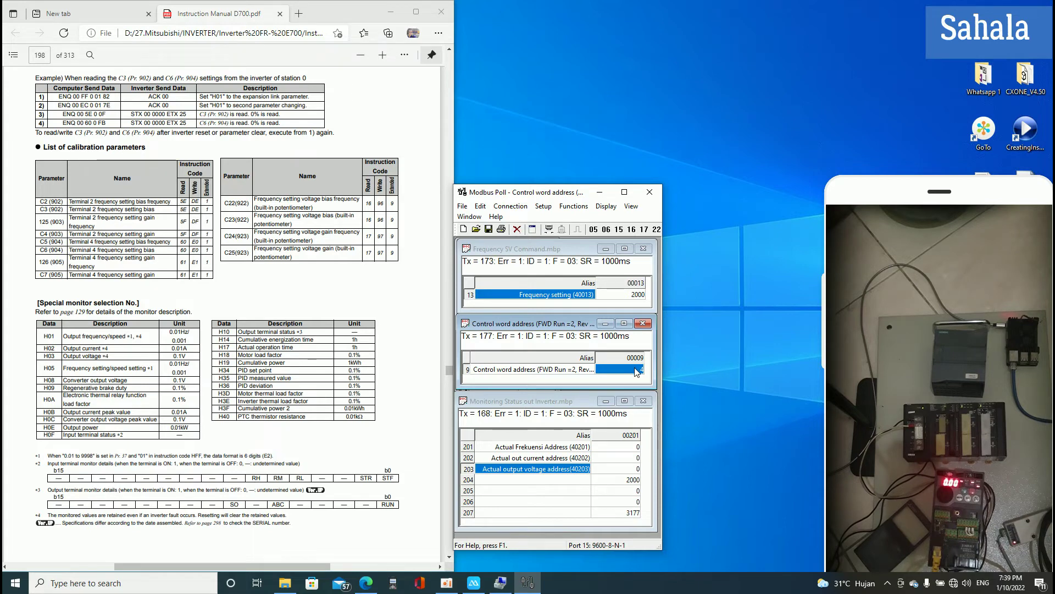
pyautogui.doubleClick(636, 369)
pyautogui.write('2')
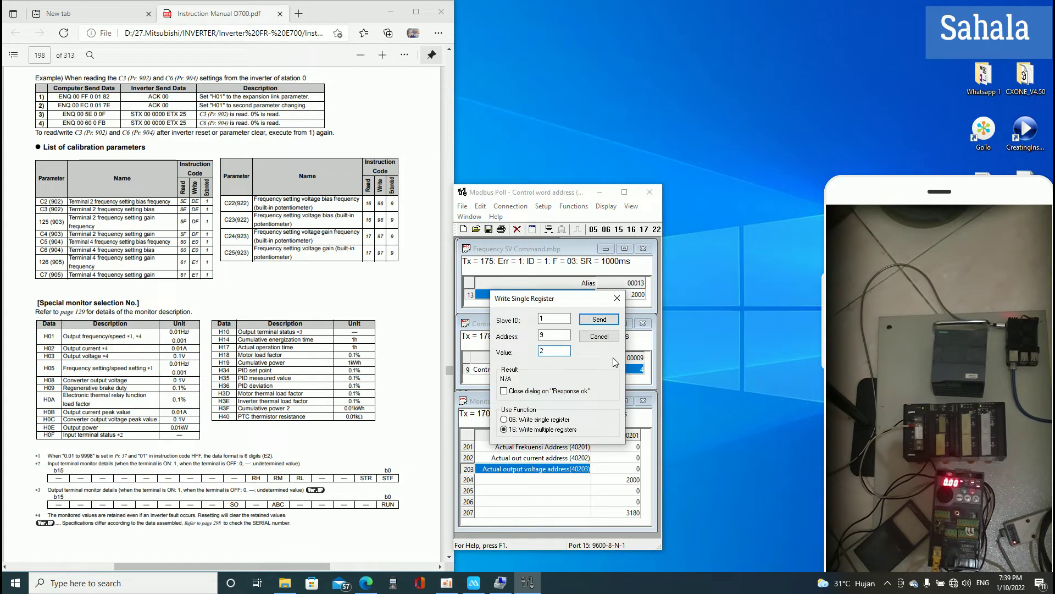
pyautogui.click(605, 321)
pyautogui.click(616, 298)
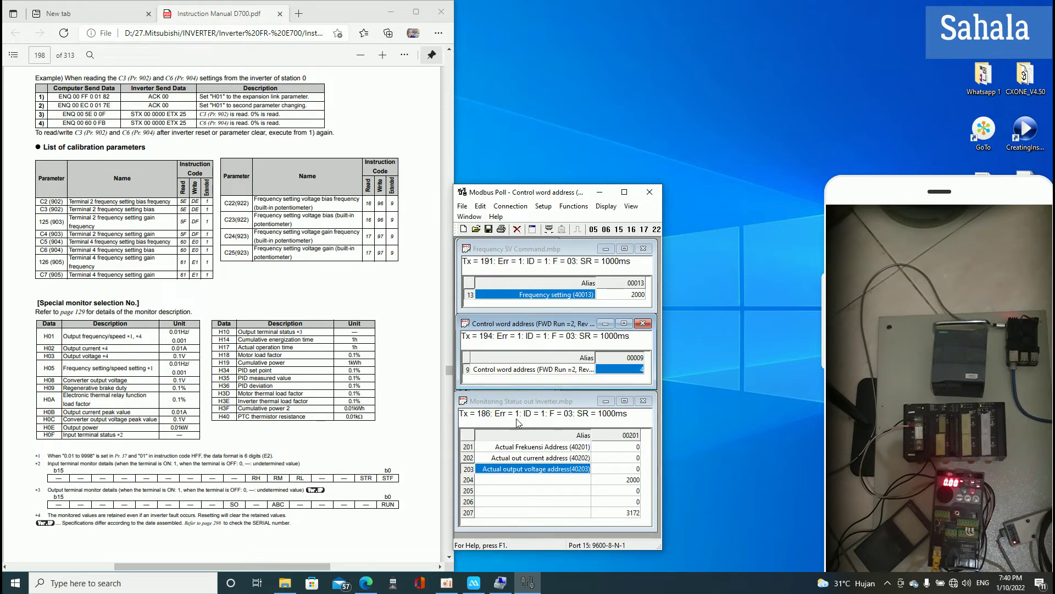
pyautogui.click(552, 372)
# - Change the control word window's Read/Write Definition address from 9 to 8
pyautogui.click(532, 231)
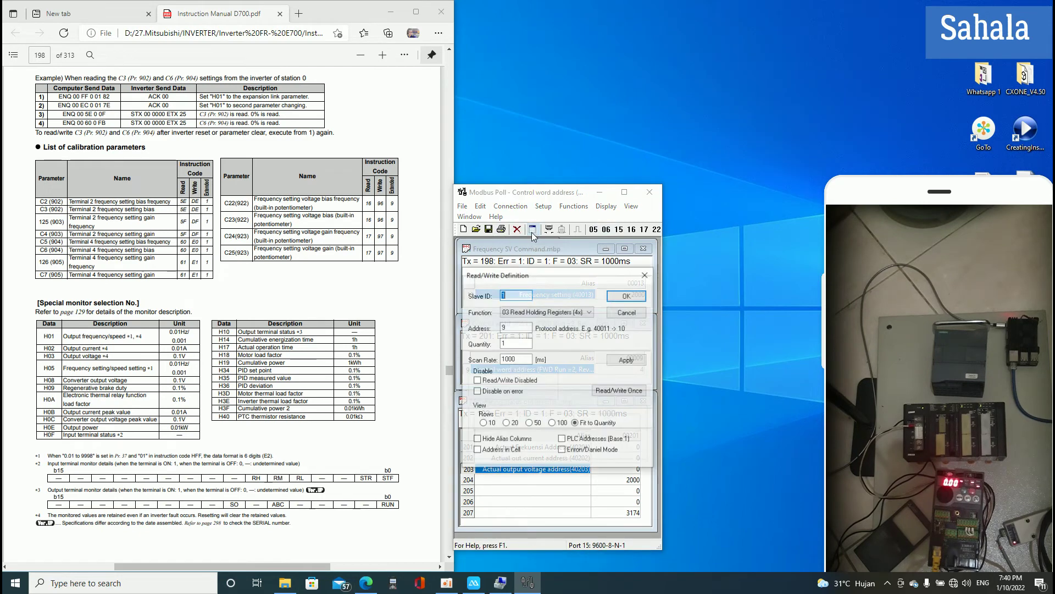
pyautogui.click(518, 328)
pyautogui.press('BackSpace')
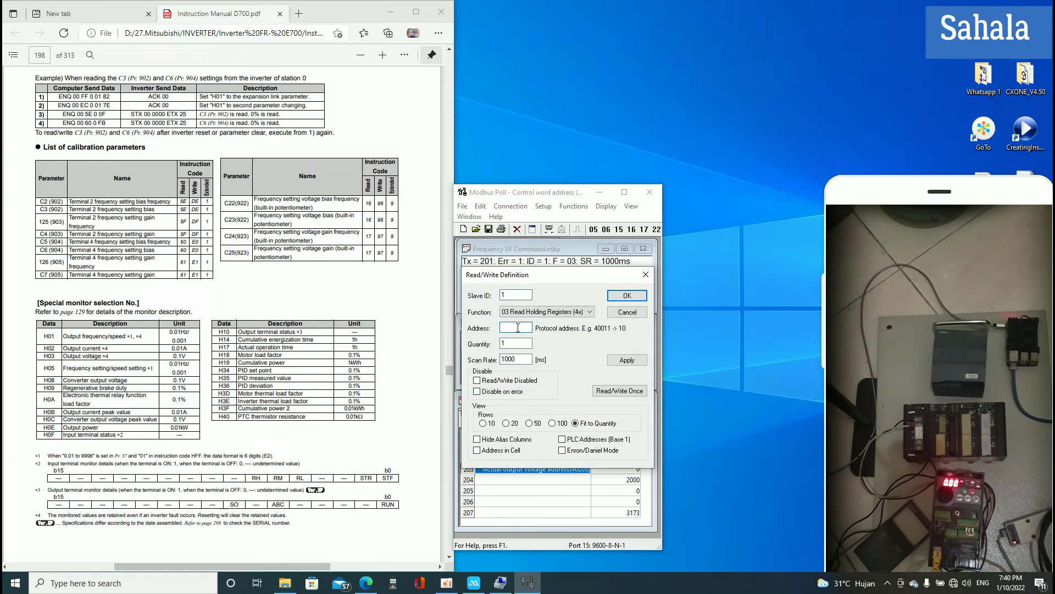
pyautogui.write('8')
pyautogui.click(618, 297)
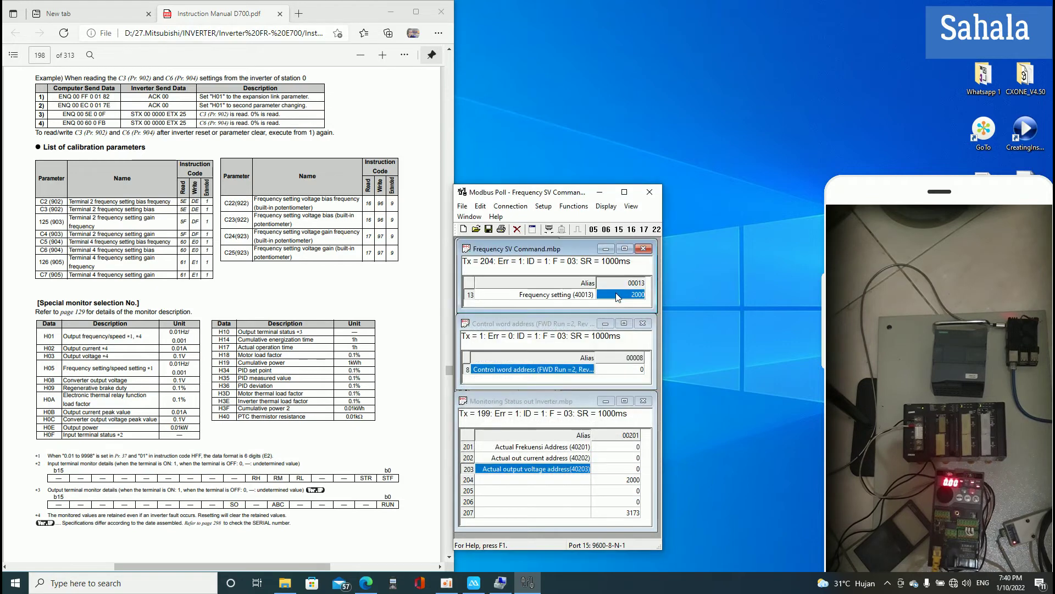
# - Write 2 to control word address 8, then write 0 to stop the inverter
pyautogui.doubleClick(635, 370)
pyautogui.write('2')
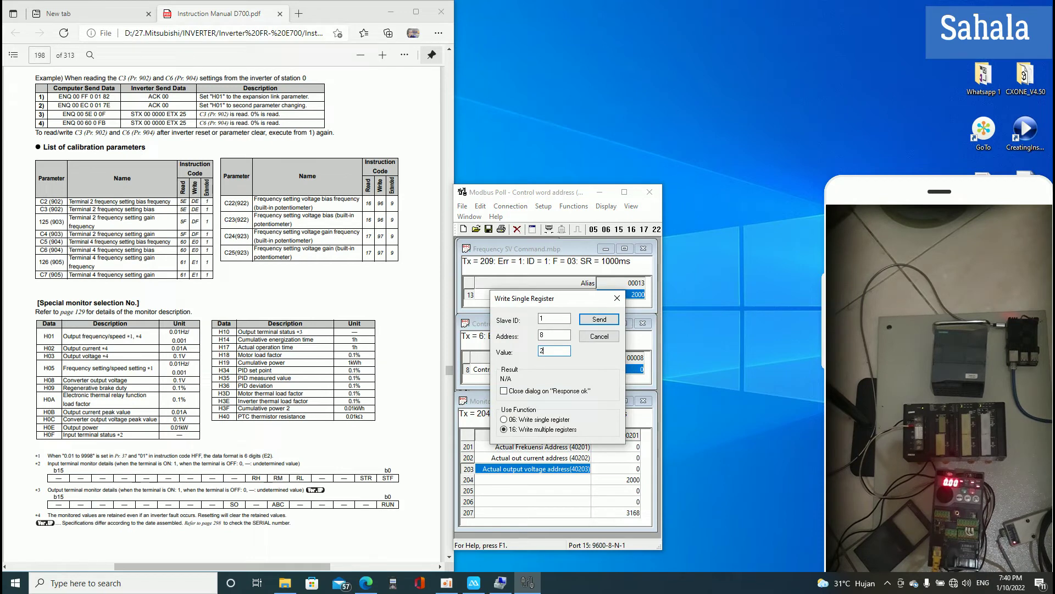
pyautogui.click(598, 321)
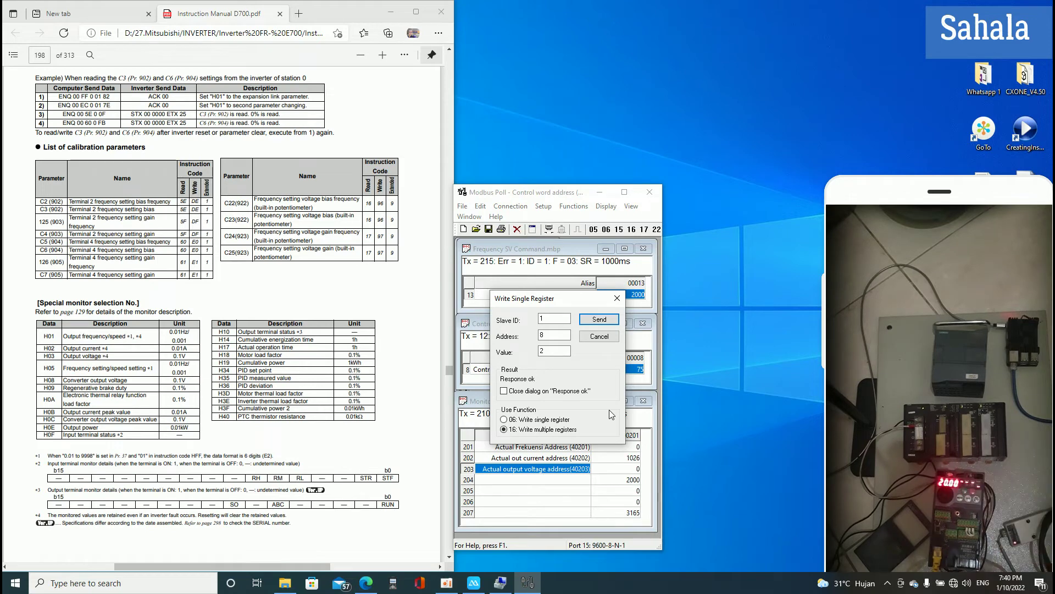
pyautogui.click(547, 351)
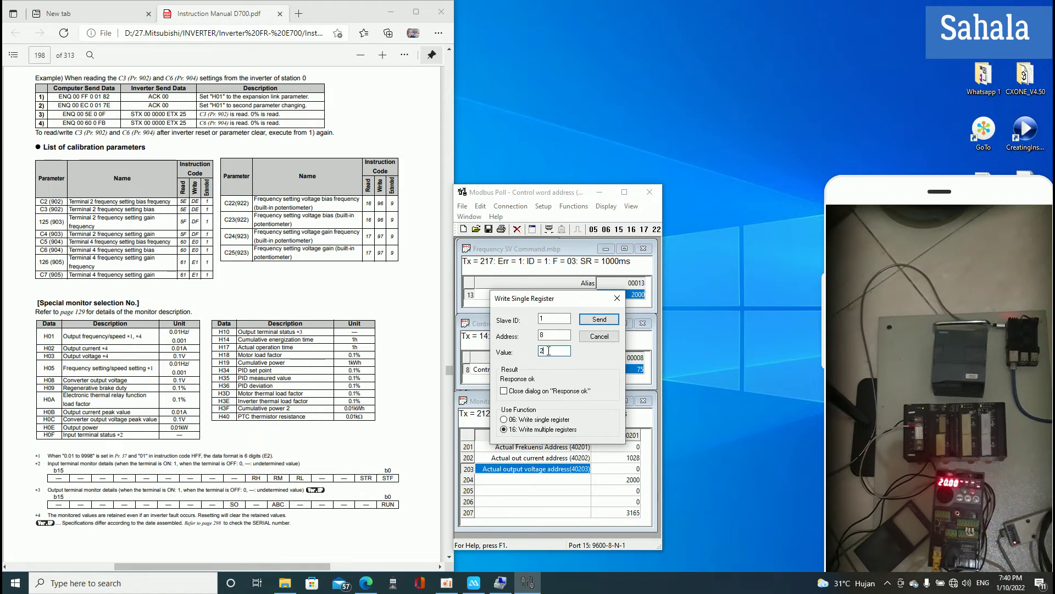
pyautogui.press('BackSpace')
pyautogui.write('0')
pyautogui.click(599, 321)
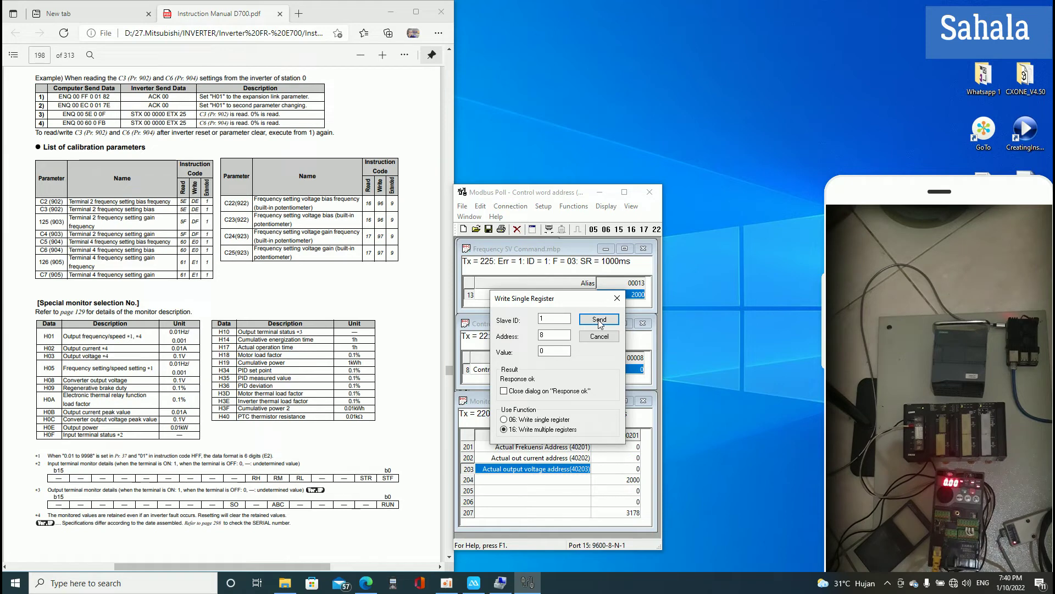
# - Run the inverter with control value 4, then stop it again with 0
pyautogui.click(546, 355)
pyautogui.press('BackSpace')
pyautogui.write('4')
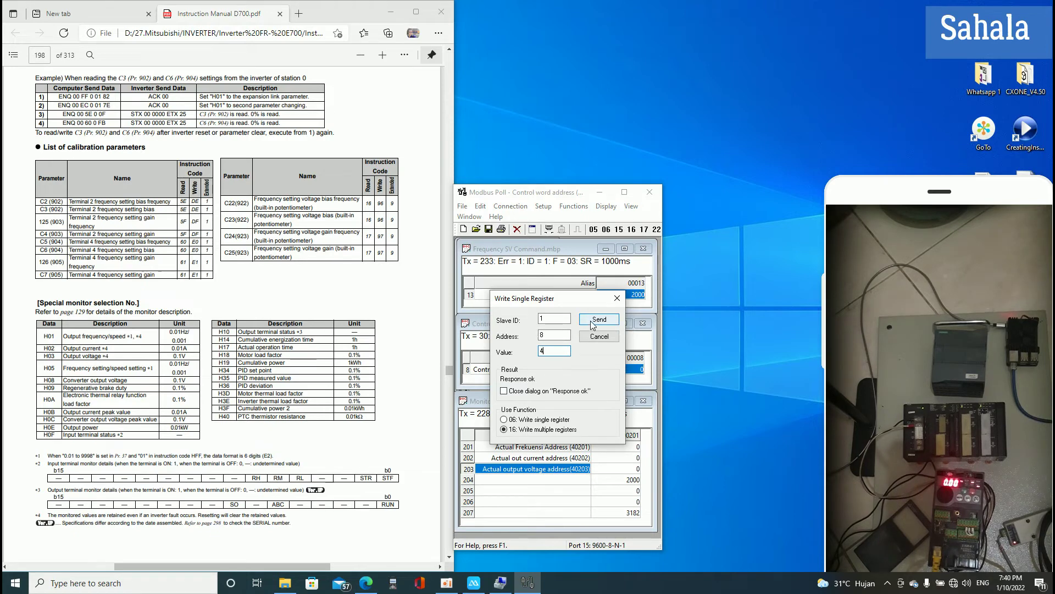
pyautogui.click(592, 322)
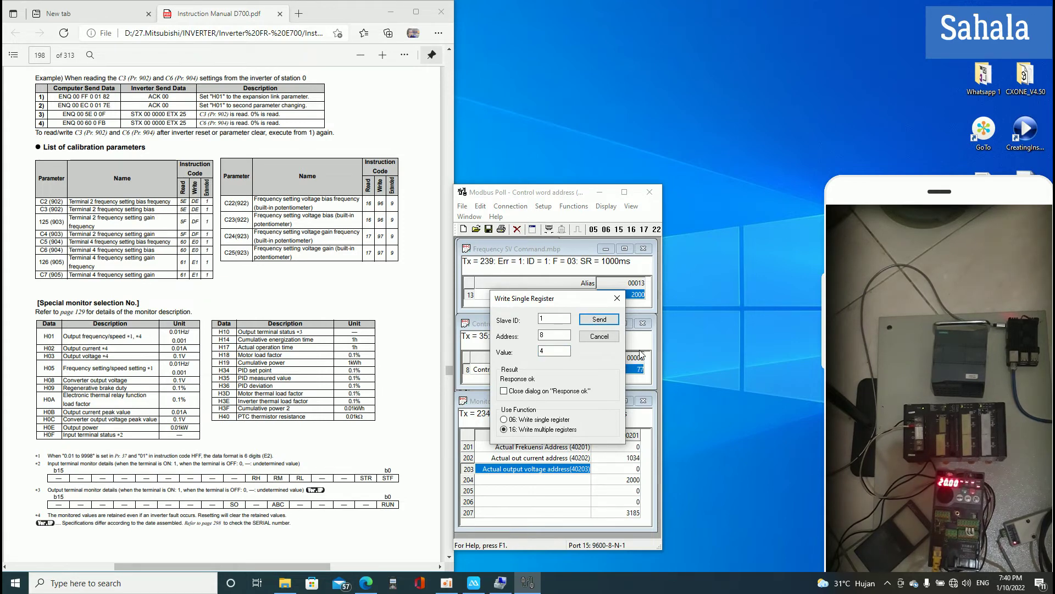
pyautogui.click(562, 349)
pyautogui.write('0')
pyautogui.click(598, 320)
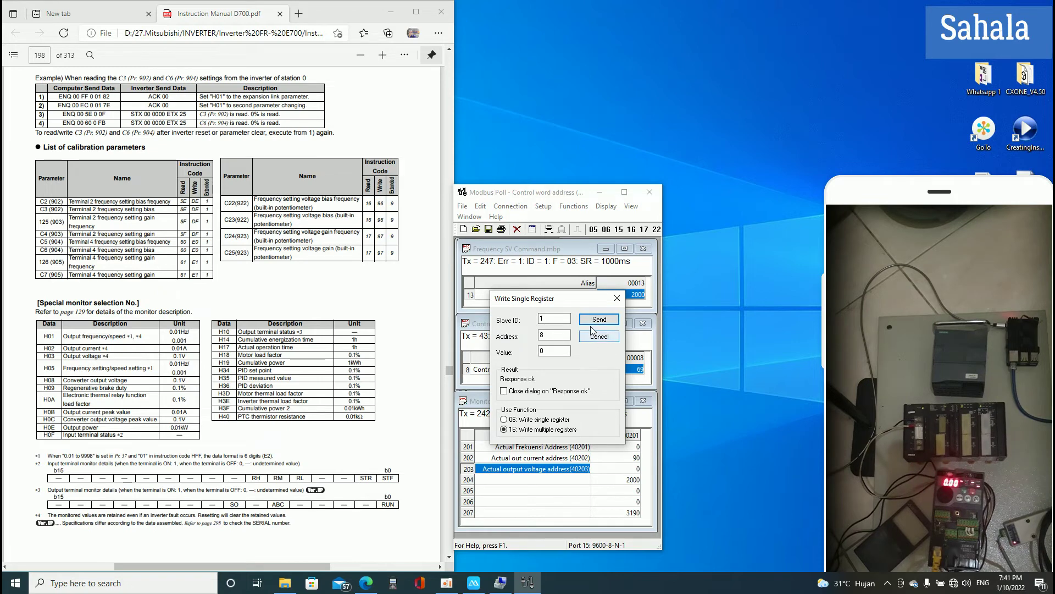
# - Send the run command again to restart the inverter and close the write dialog
pyautogui.click(562, 353)
pyautogui.press('BackSpace')
pyautogui.click(599, 322)
pyautogui.click(600, 321)
pyautogui.click(617, 299)
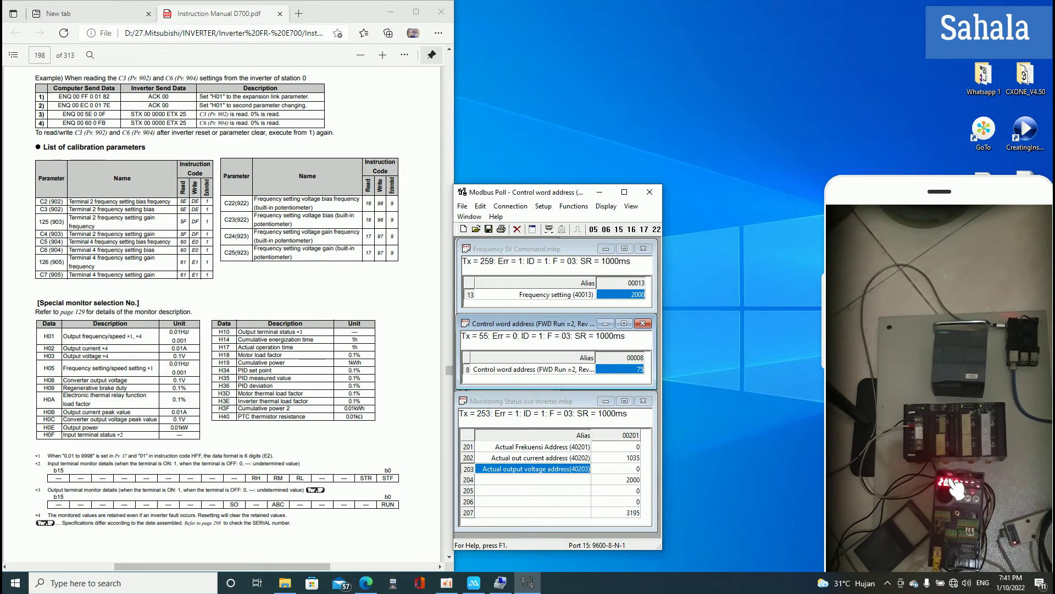
# - Write 6000 to frequency setting register 40013 and move the write dialog aside
pyautogui.doubleClick(636, 295)
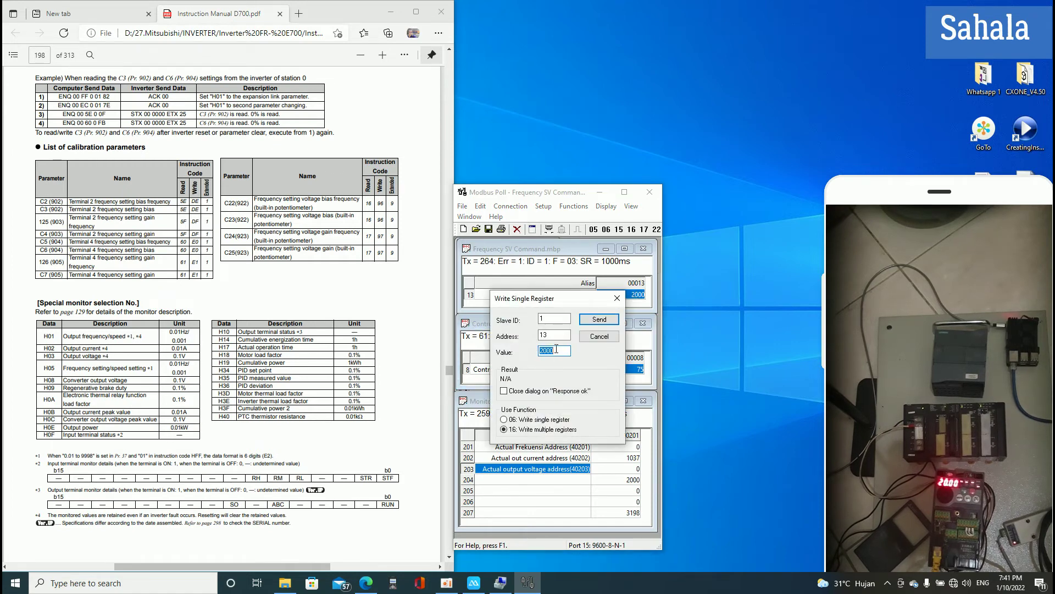
pyautogui.write('60')
pyautogui.click(601, 320)
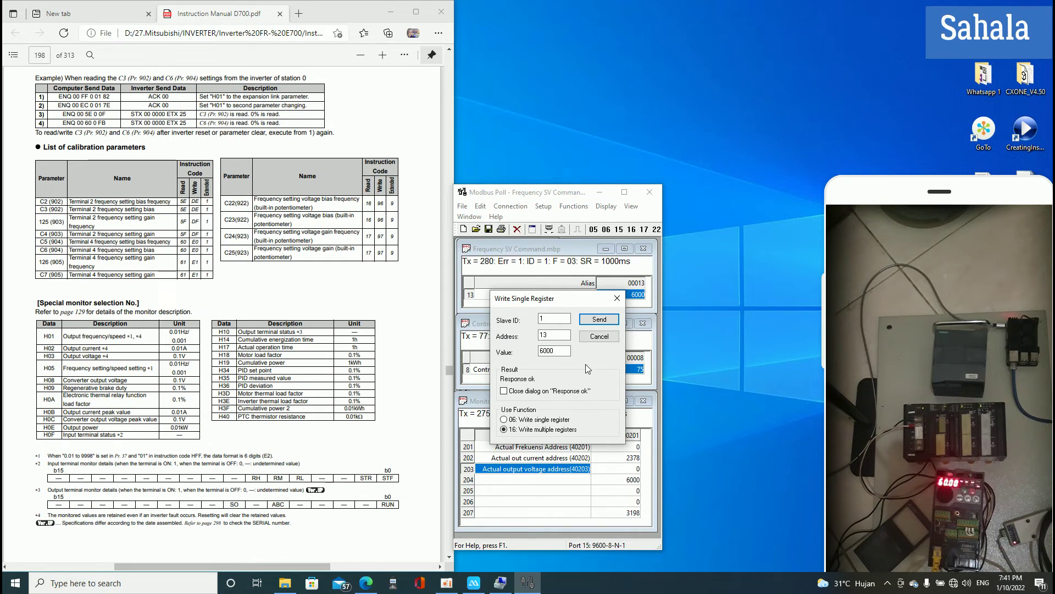
pyautogui.click(560, 351)
pyautogui.moveTo(553, 302)
pyautogui.mouseDown()
pyautogui.moveTo(732, 255)
pyautogui.moveTo(727, 244)
pyautogui.mouseUp()
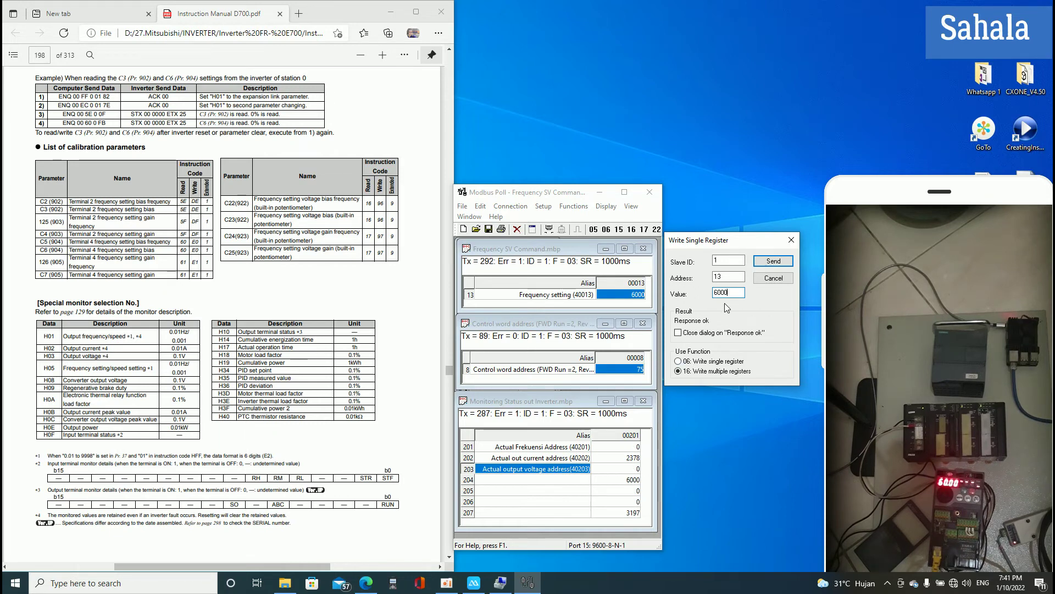
# - Write 5000, then 3000, to frequency setting register 13
pyautogui.press('BackSpace')
pyautogui.write('5')
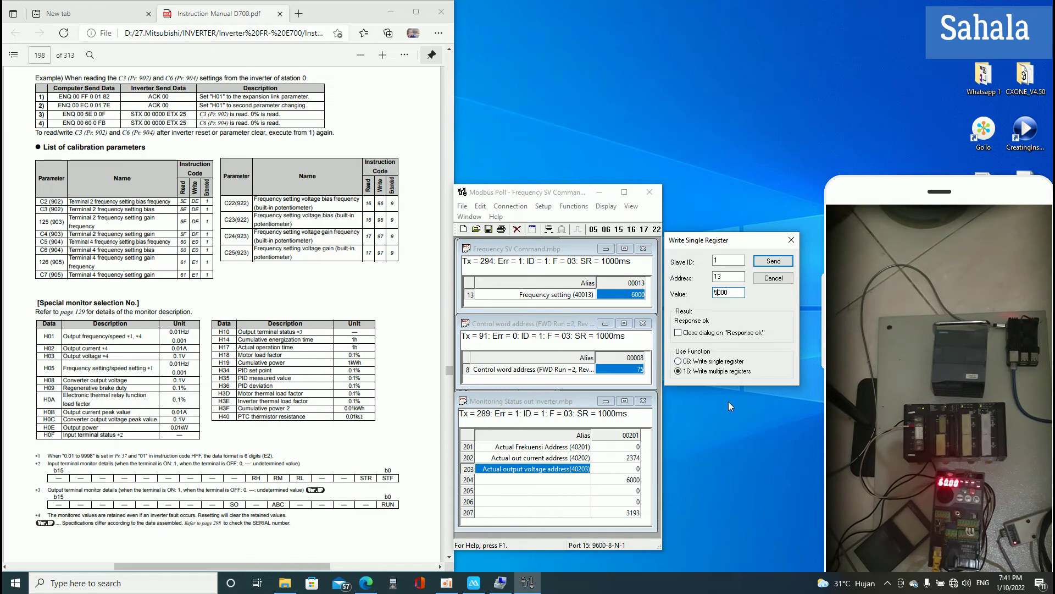
pyautogui.click(779, 264)
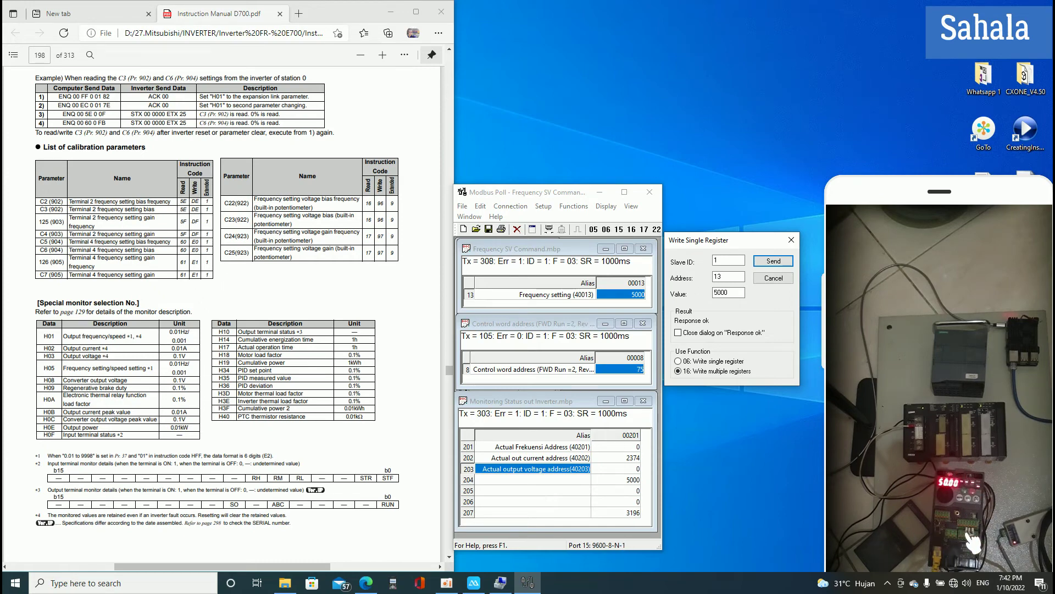
pyautogui.click(718, 292)
pyautogui.press('BackSpace')
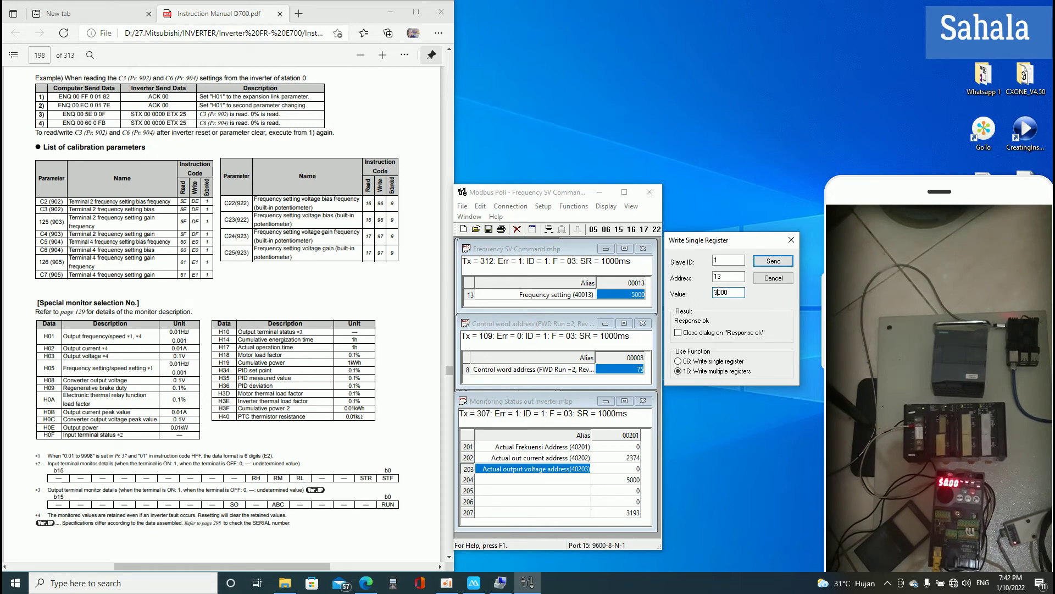
pyautogui.write('3')
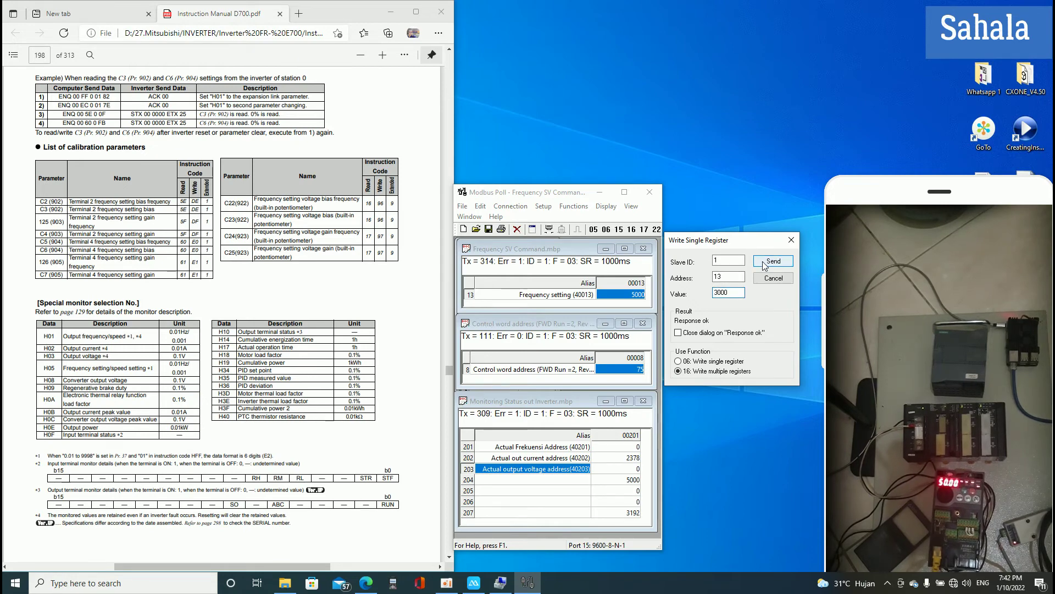
pyautogui.click(763, 264)
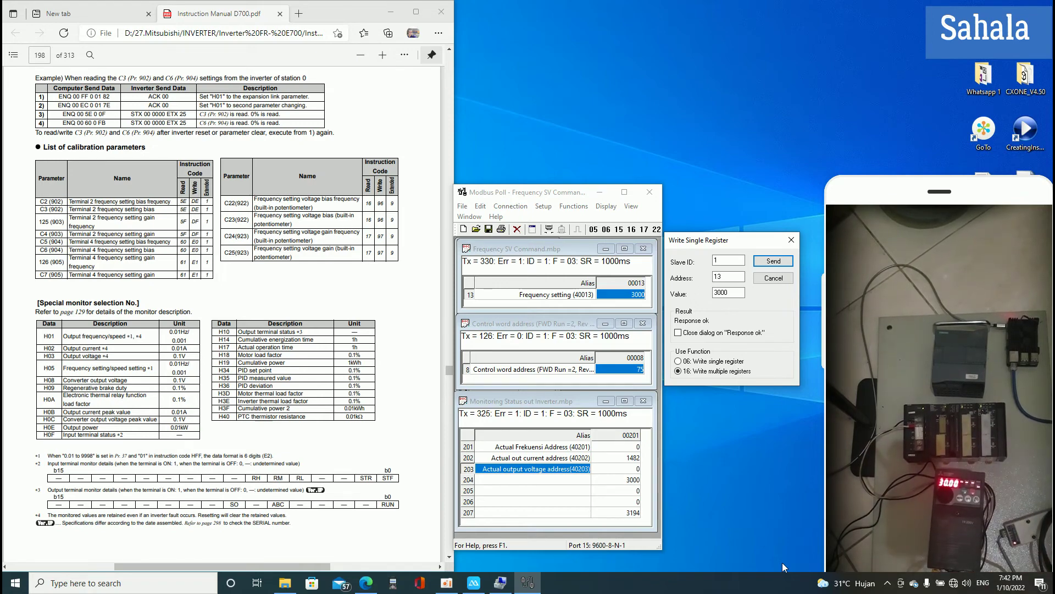
# - Write 0 to frequency setting register 13
pyautogui.click(630, 299)
pyautogui.click(733, 293)
pyautogui.press('BackSpace')
pyautogui.press('BackSpace')
pyautogui.write('0')
pyautogui.click(774, 262)
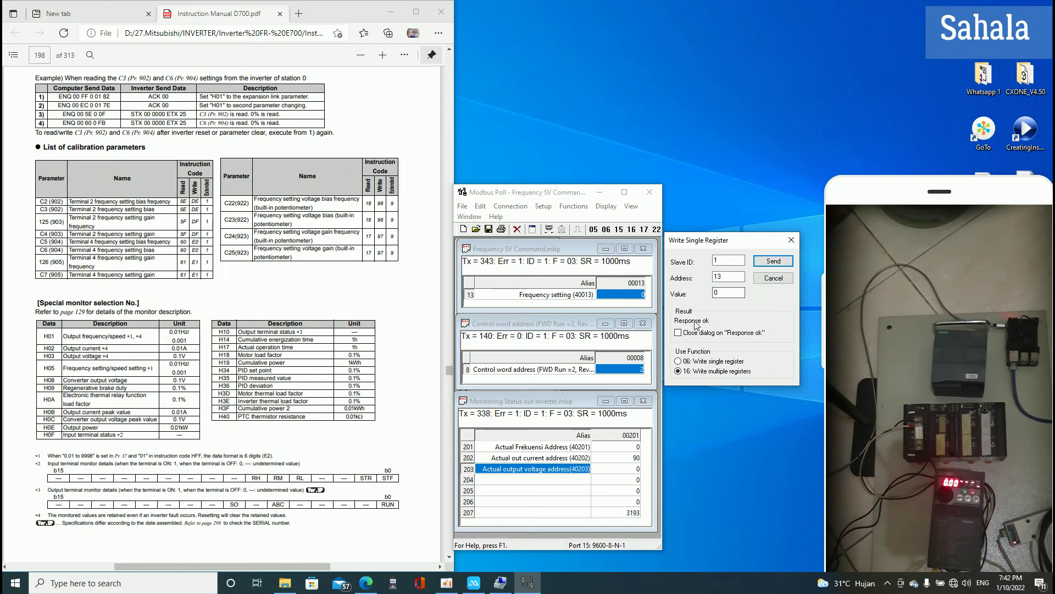
# - Write 1000 to the frequency setting and close the write dialog
pyautogui.click(727, 293)
pyautogui.press('BackSpace')
pyautogui.write('1000')
pyautogui.press('Return')
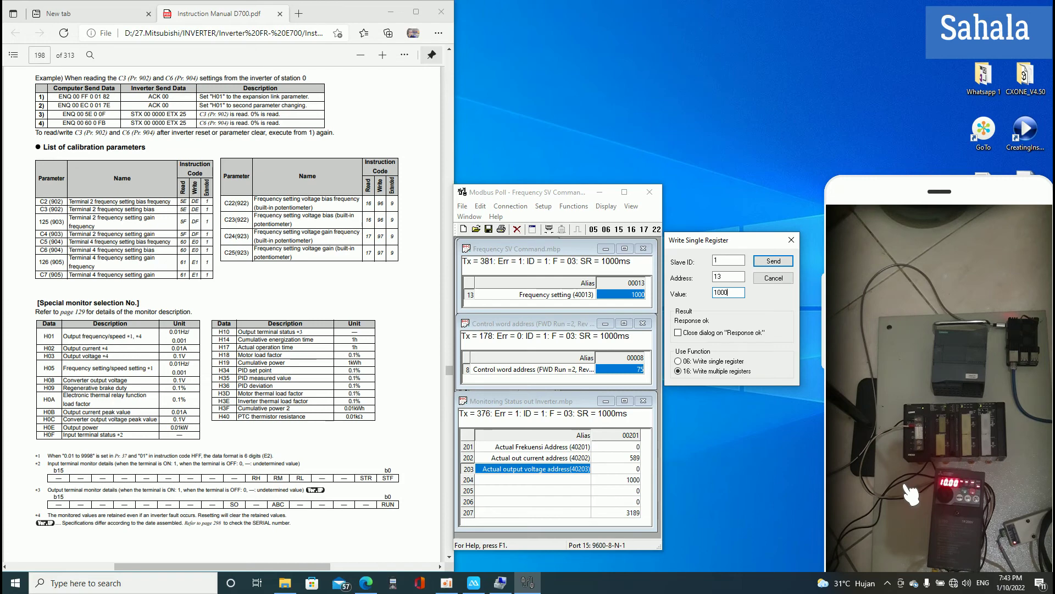
pyautogui.click(797, 239)
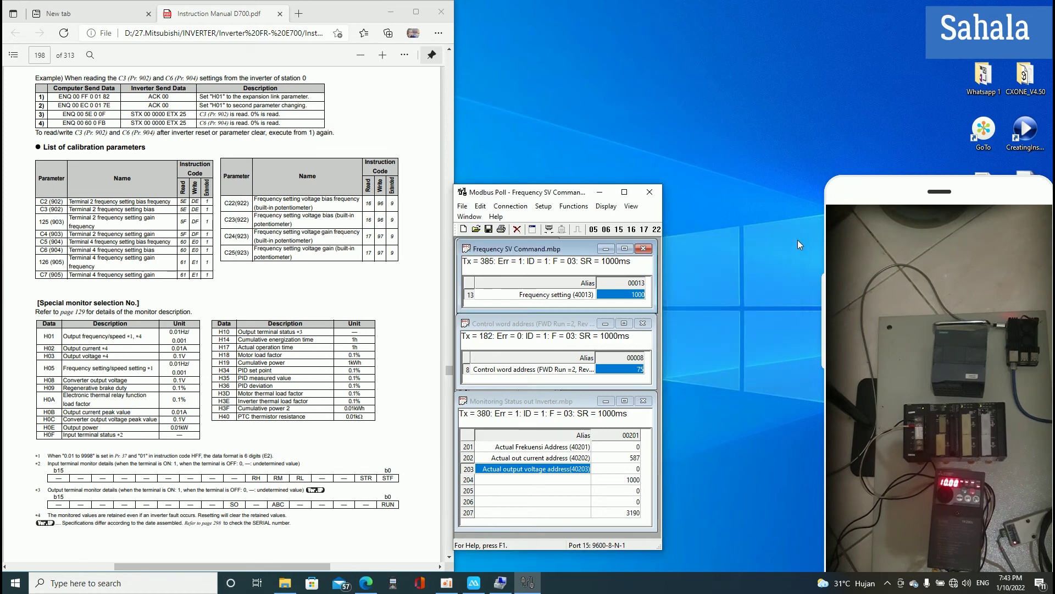